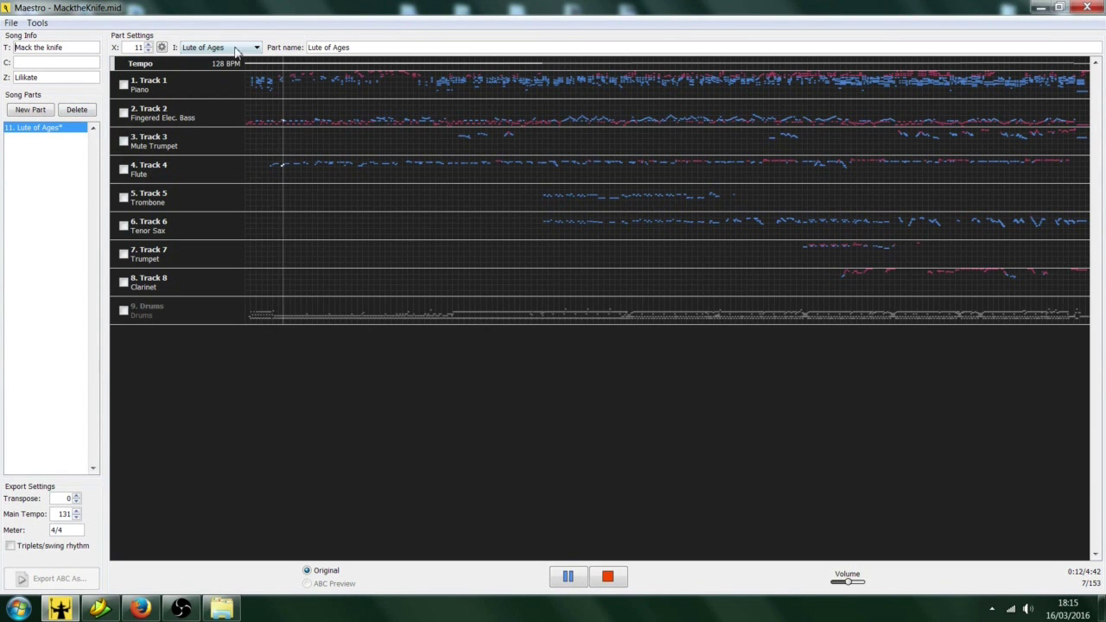
# Set the first part's instrument to Harp with Track 1 (Piano) transposed by -12, and switch playback to ABC Preview
pyautogui.click(256, 47)
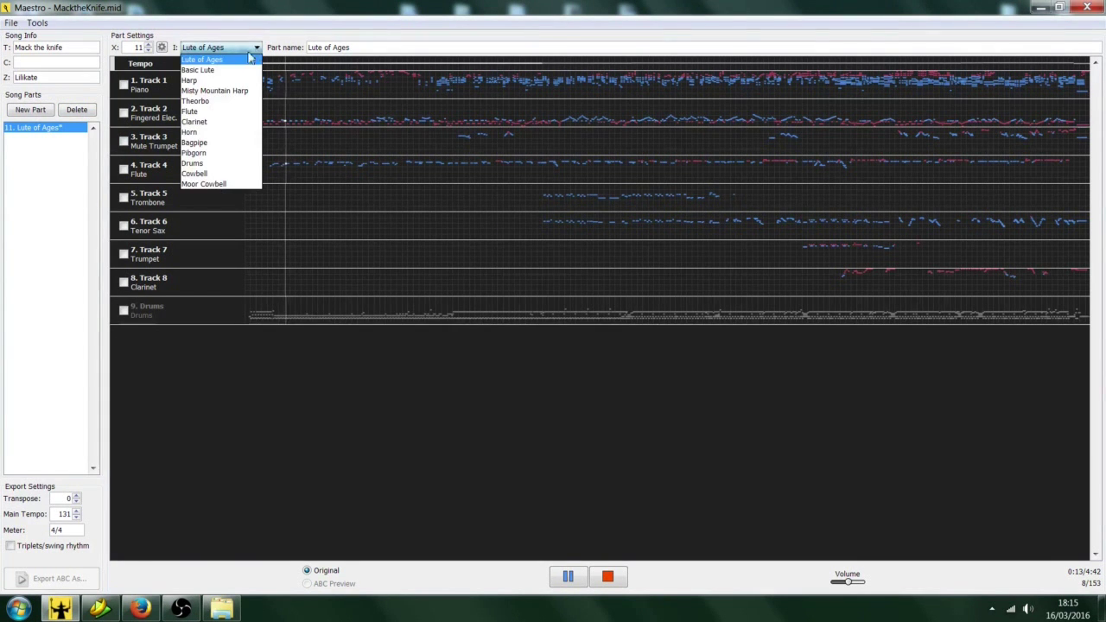
pyautogui.click(192, 81)
pyautogui.click(210, 90)
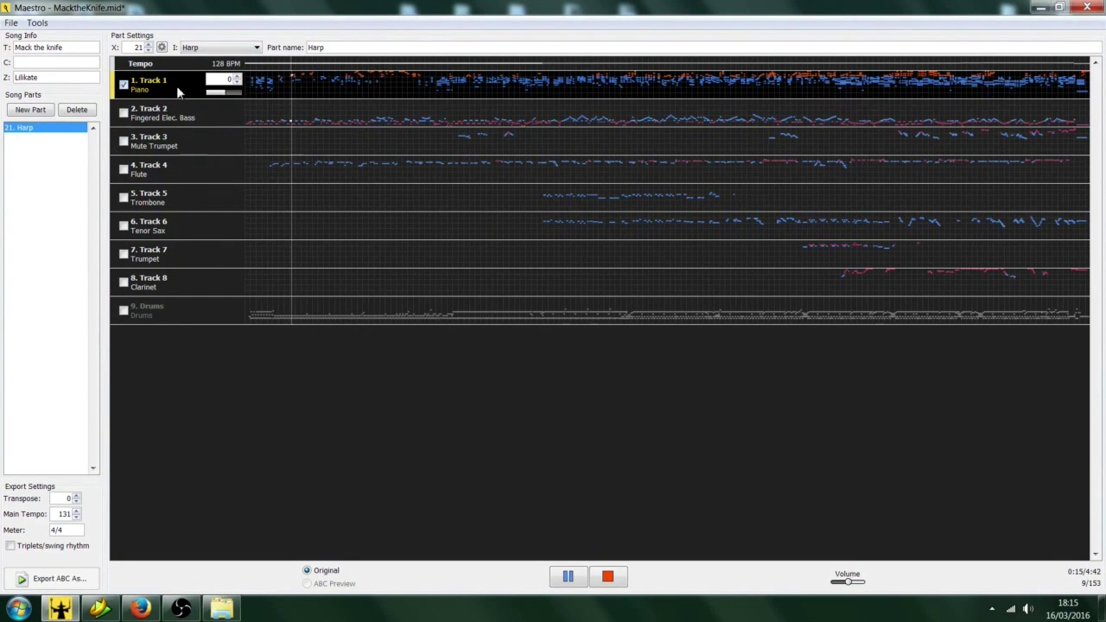
pyautogui.click(237, 82)
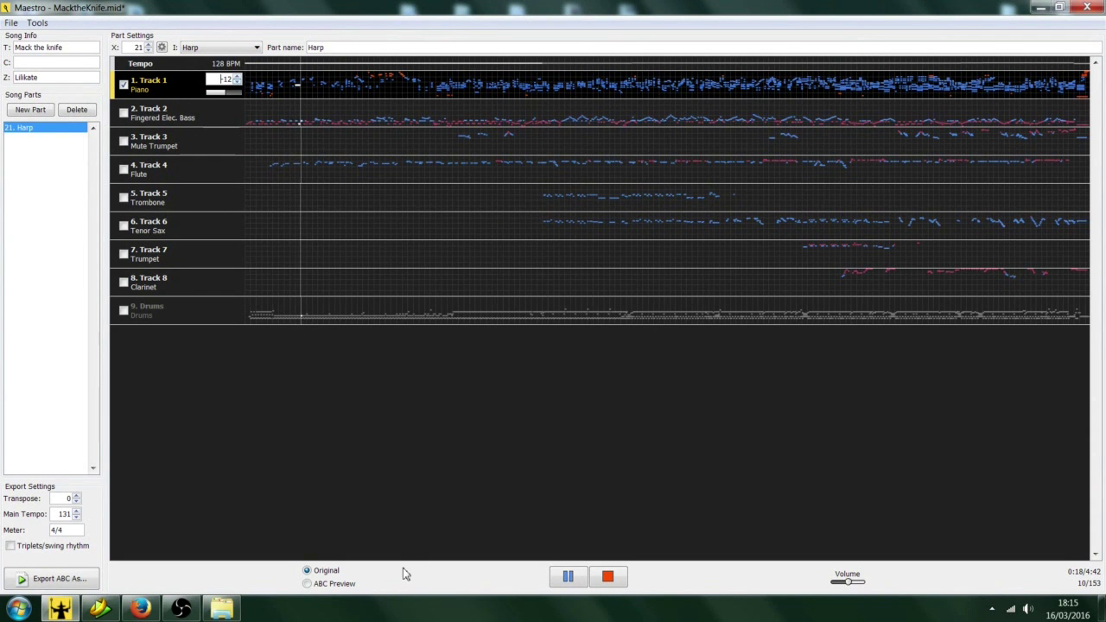
pyautogui.click(308, 583)
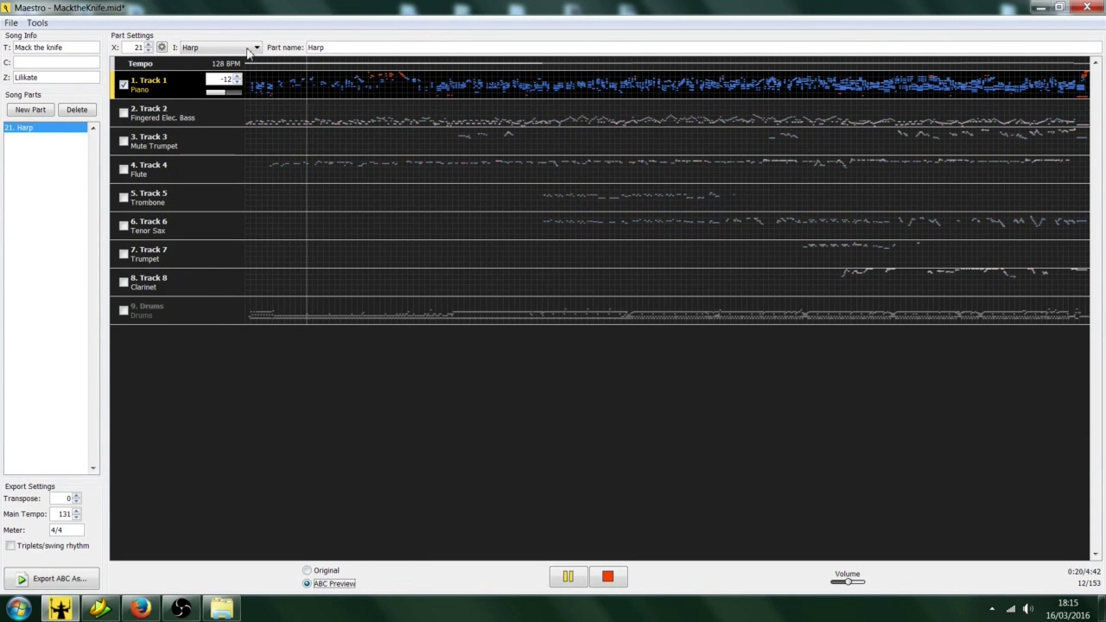
# Add a new Theorbo part and assign Track 2 (Fingered Elec. Bass) to it
pyautogui.click(30, 110)
pyautogui.click(255, 47)
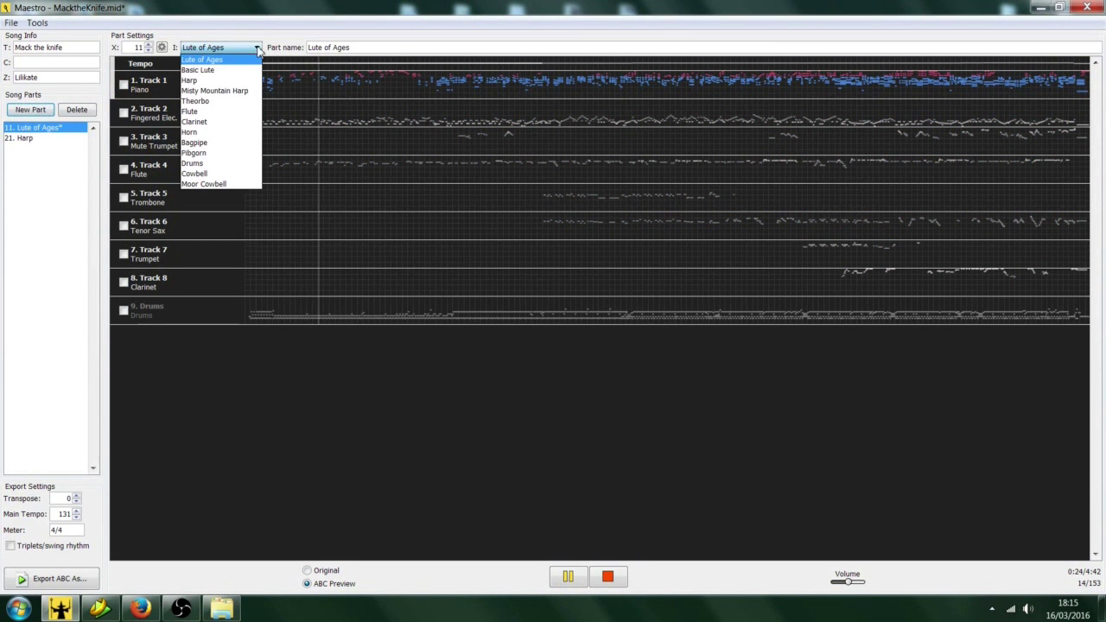
pyautogui.click(194, 102)
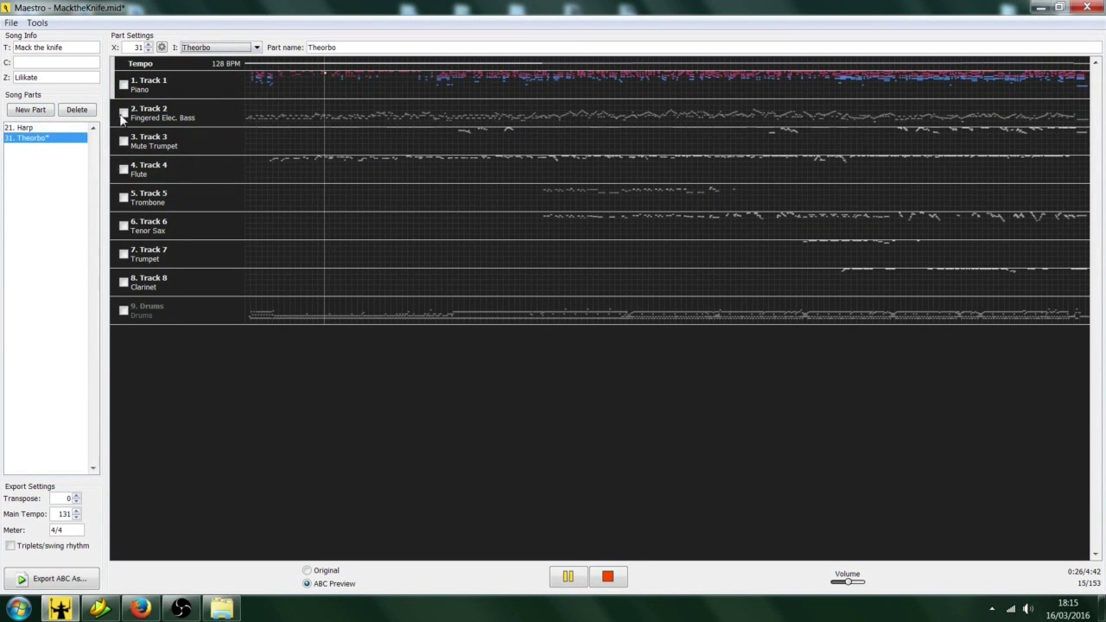
pyautogui.click(122, 113)
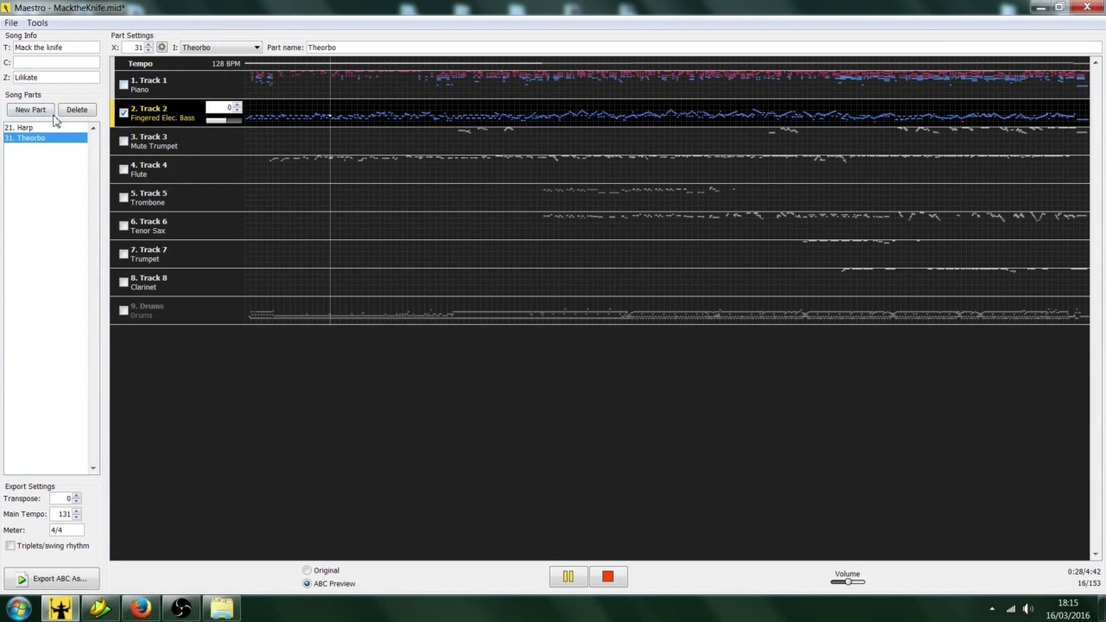
# In the Harp part, set Track 1's transposition to 0 and change the instrument to Lute of Ages
pyautogui.click(24, 128)
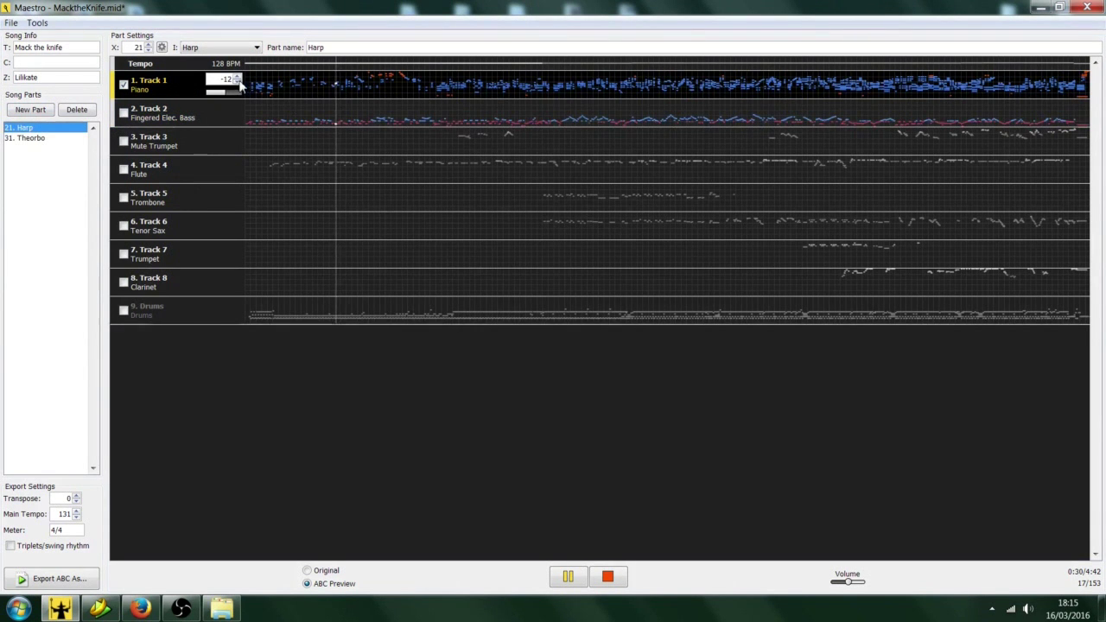
pyautogui.click(241, 77)
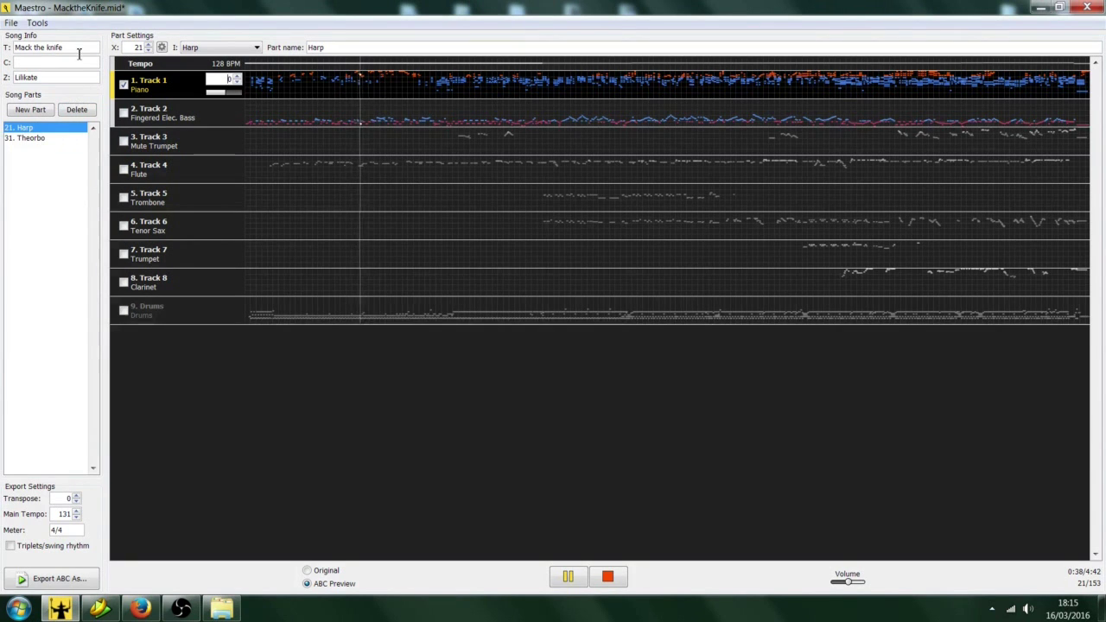
pyautogui.click(255, 48)
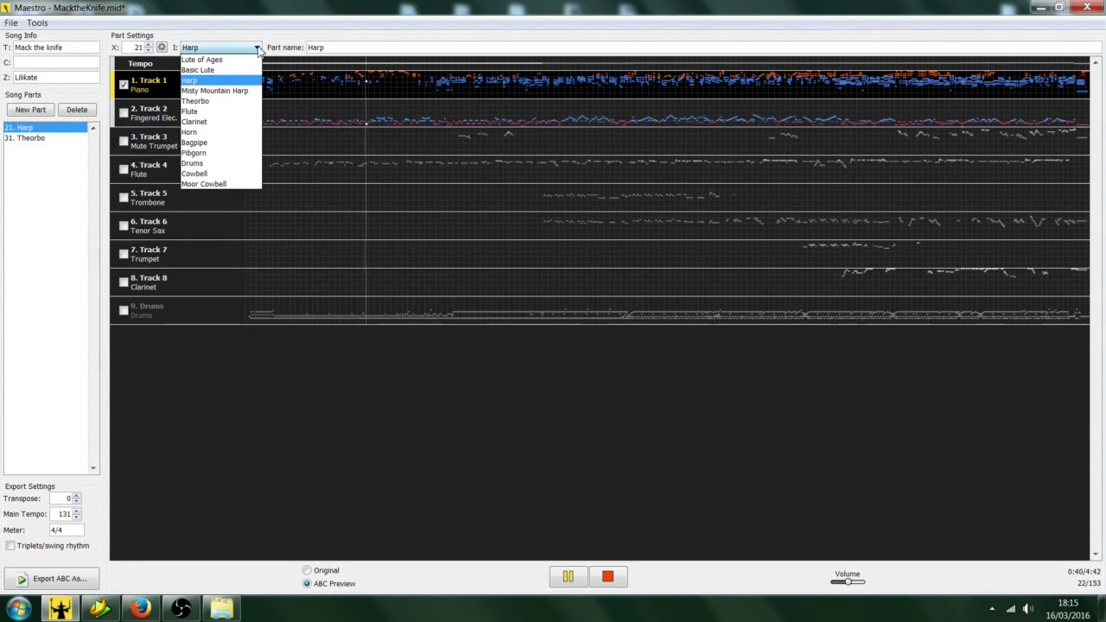
pyautogui.click(199, 60)
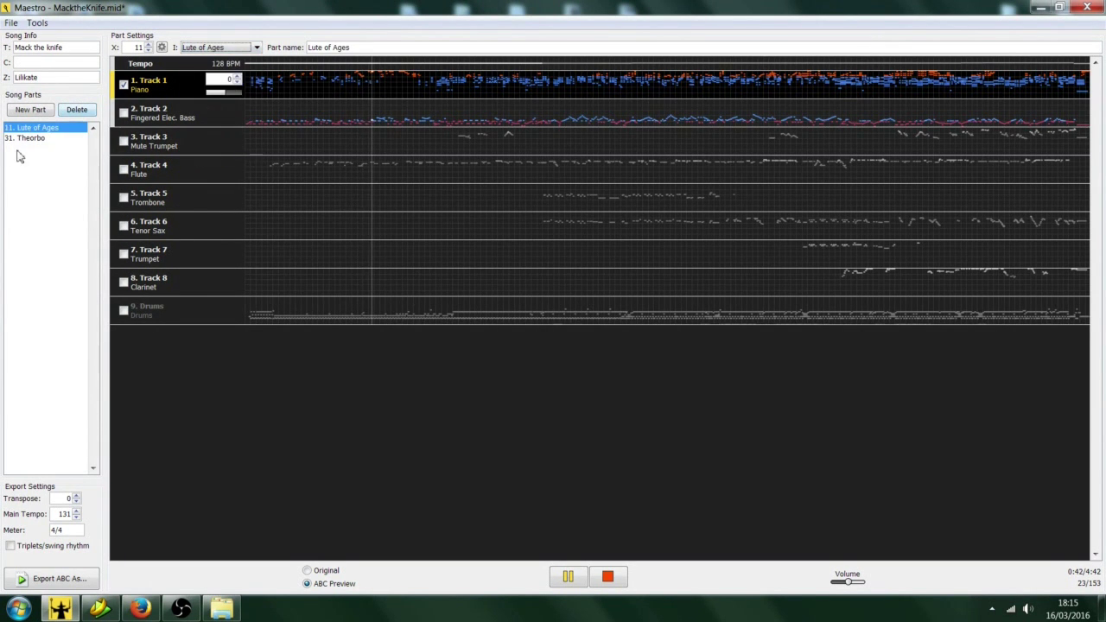
# Add a new Pibgorn part and assign Track 3 (Mute Trumpet) to it
pyautogui.click(29, 109)
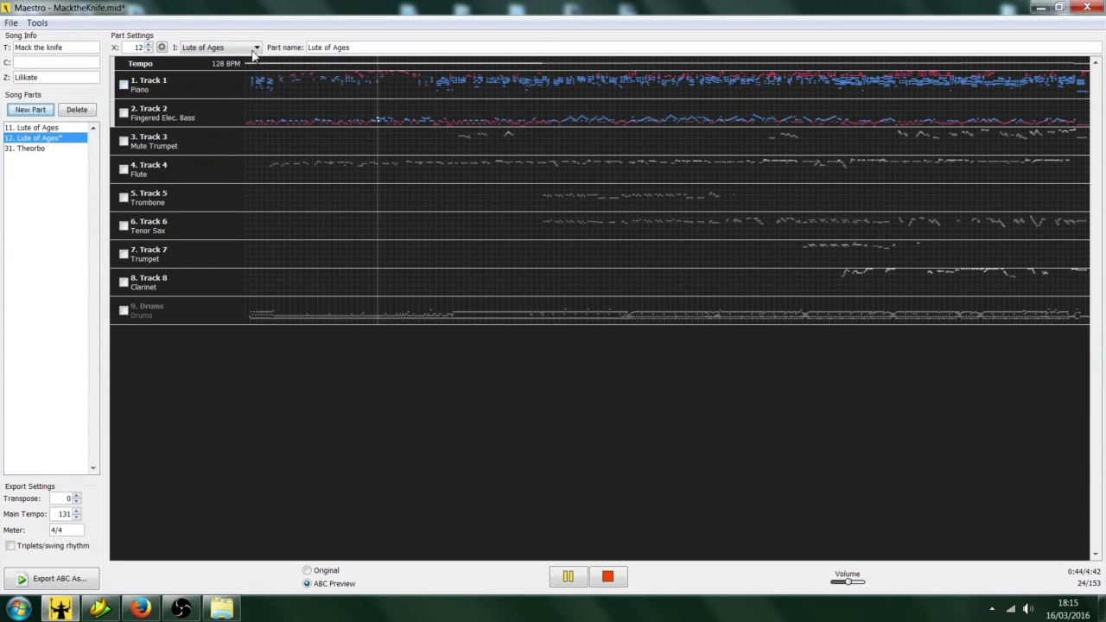
pyautogui.click(255, 48)
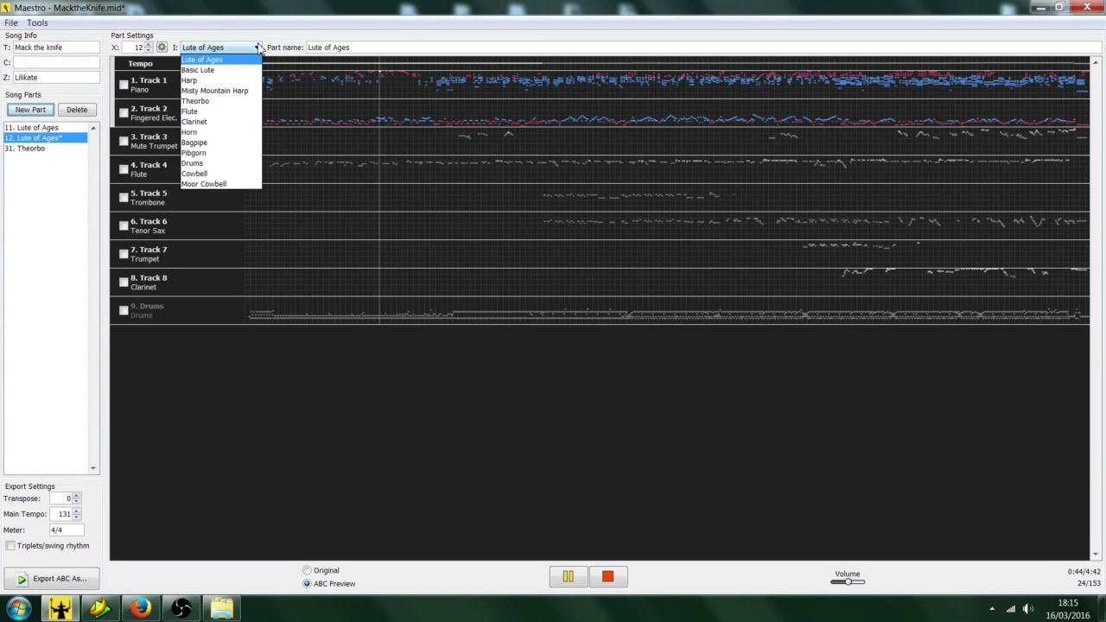
pyautogui.click(193, 153)
pyautogui.click(123, 142)
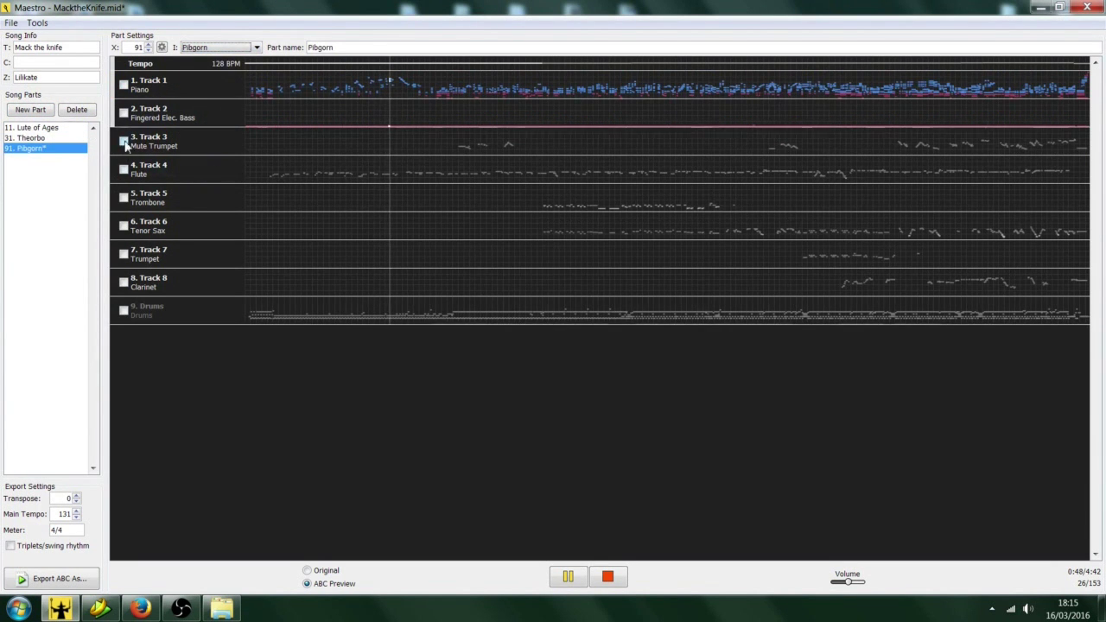
# Add a new Horn part and assign Track 4 (Flute) to it, transposed by -12
pyautogui.click(34, 110)
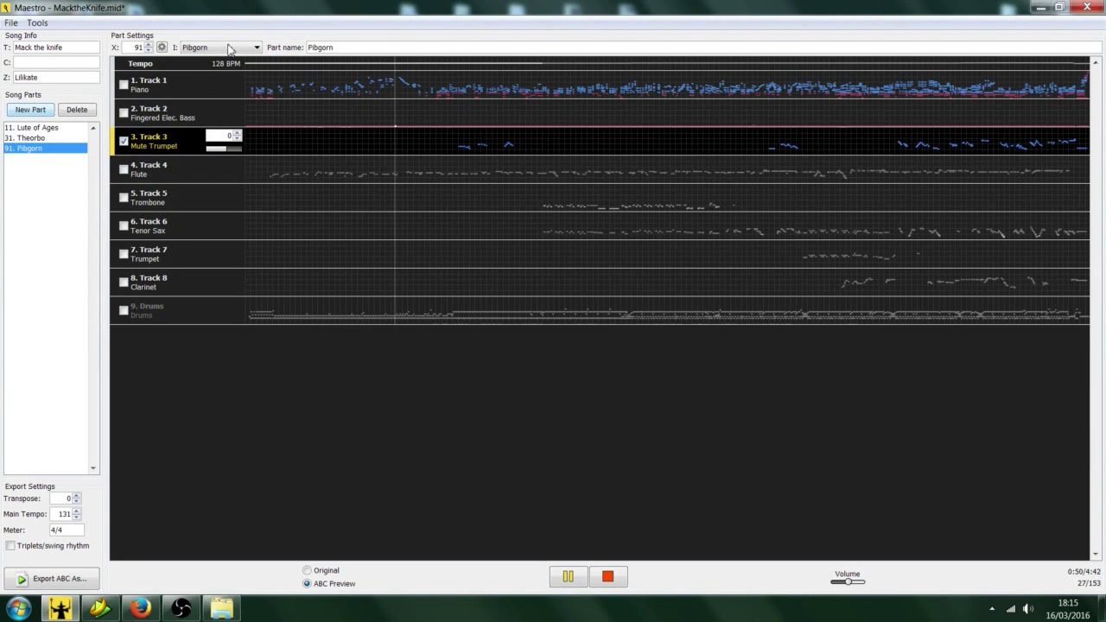
pyautogui.click(257, 48)
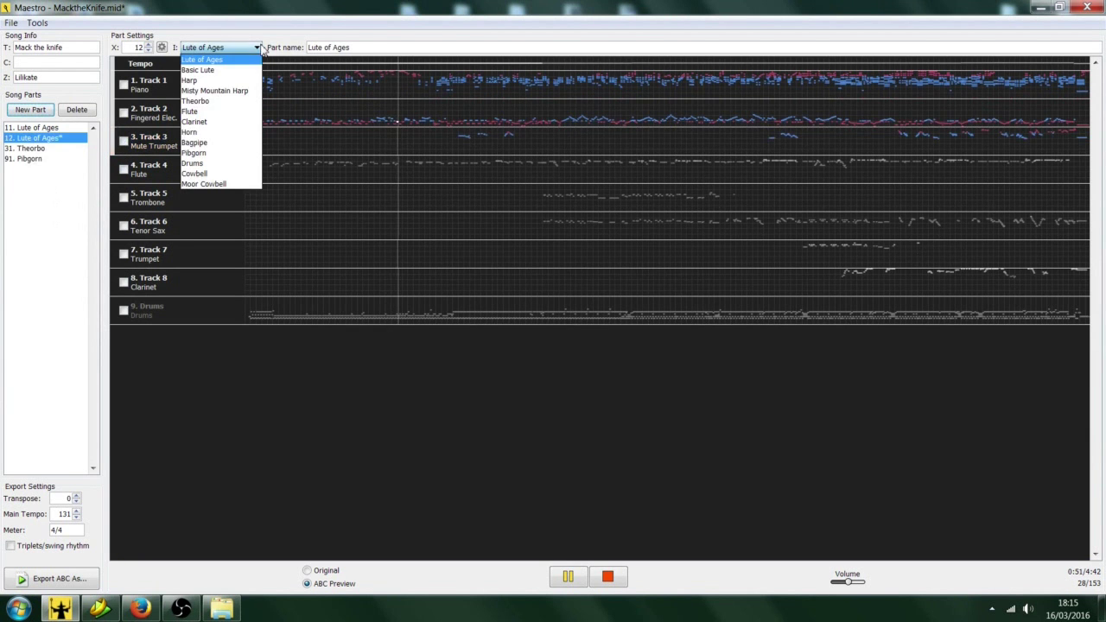
pyautogui.click(190, 133)
pyautogui.click(123, 171)
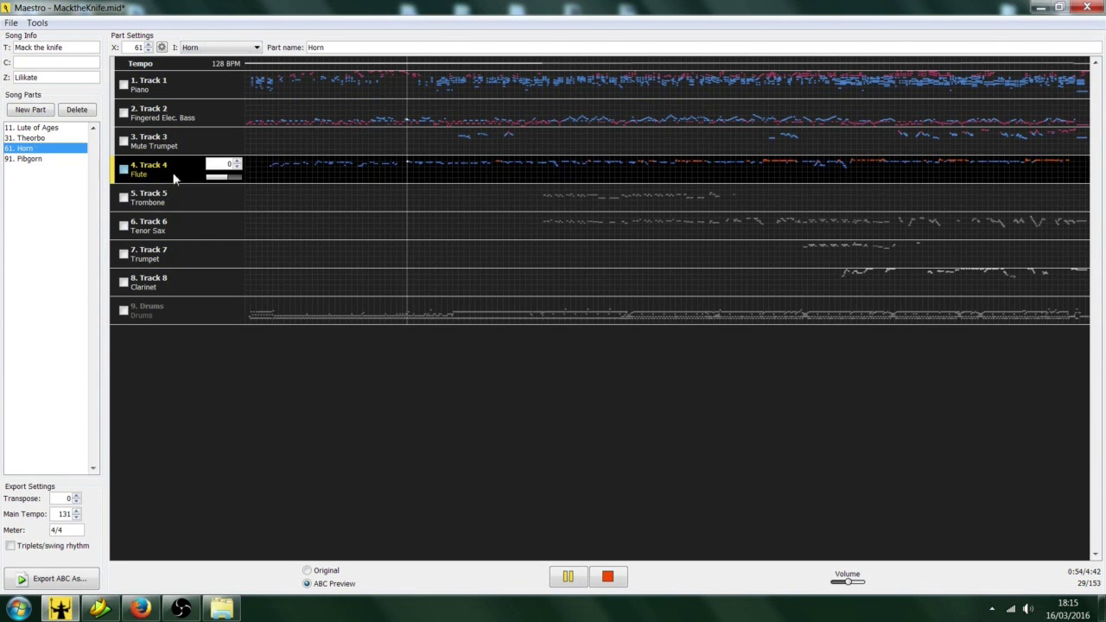
pyautogui.click(238, 168)
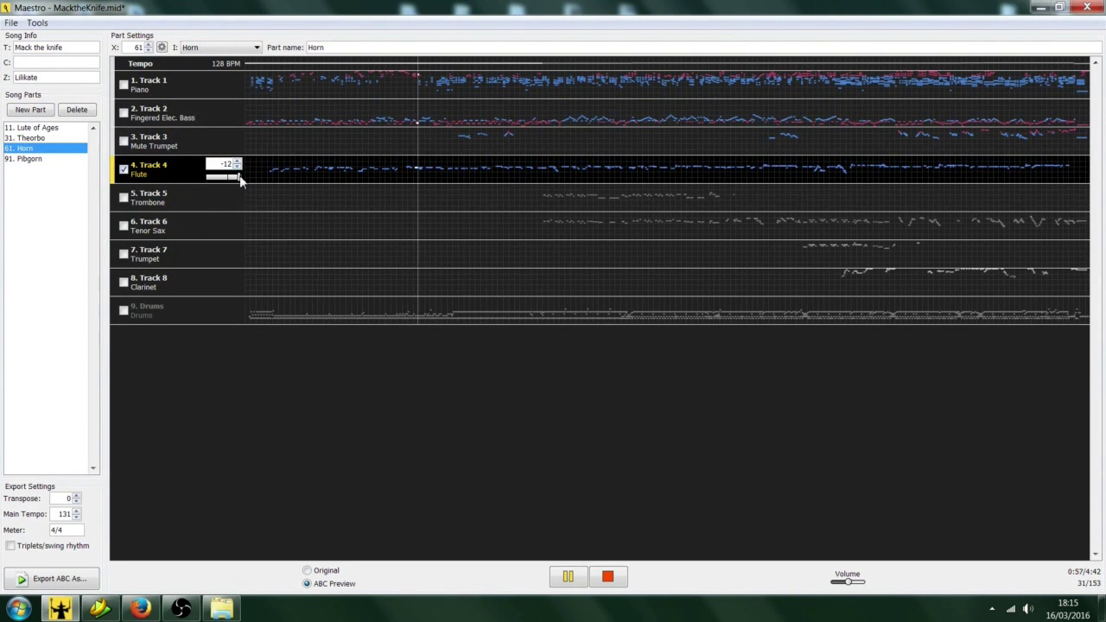
# Add a new Clarinet part and assign Track 6 (Tenor Sax) to it
pyautogui.click(50, 110)
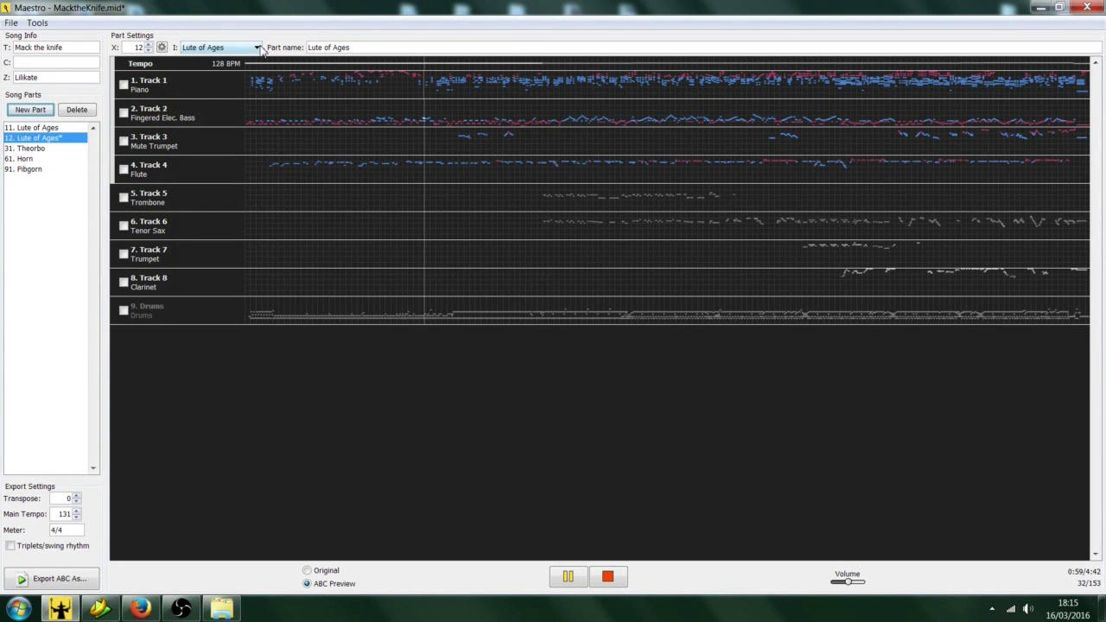
pyautogui.click(258, 48)
pyautogui.click(210, 123)
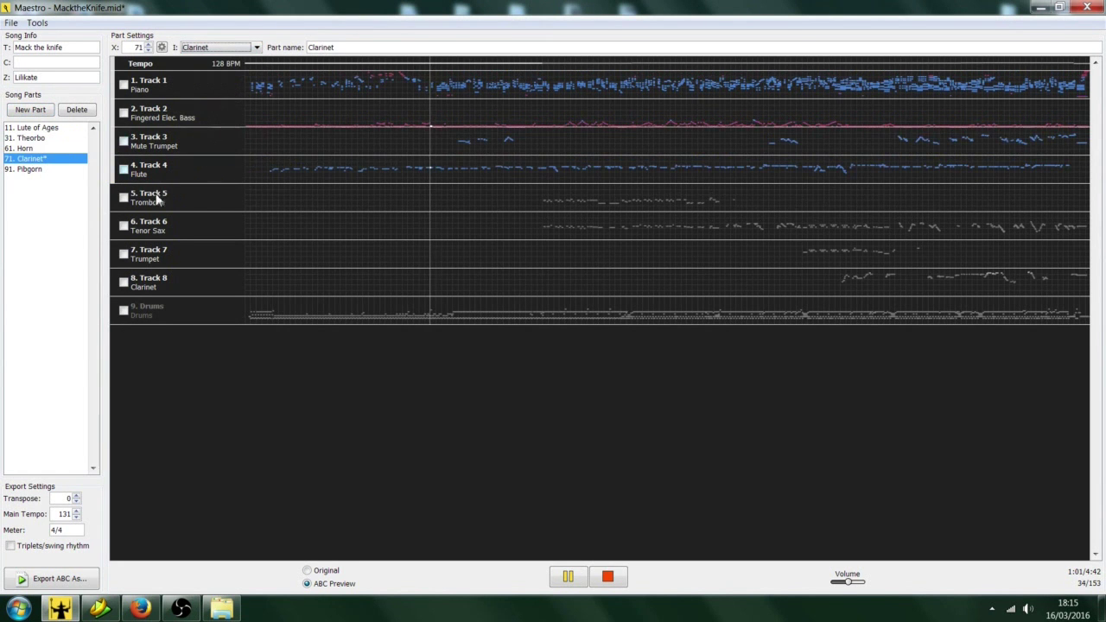
pyautogui.click(124, 225)
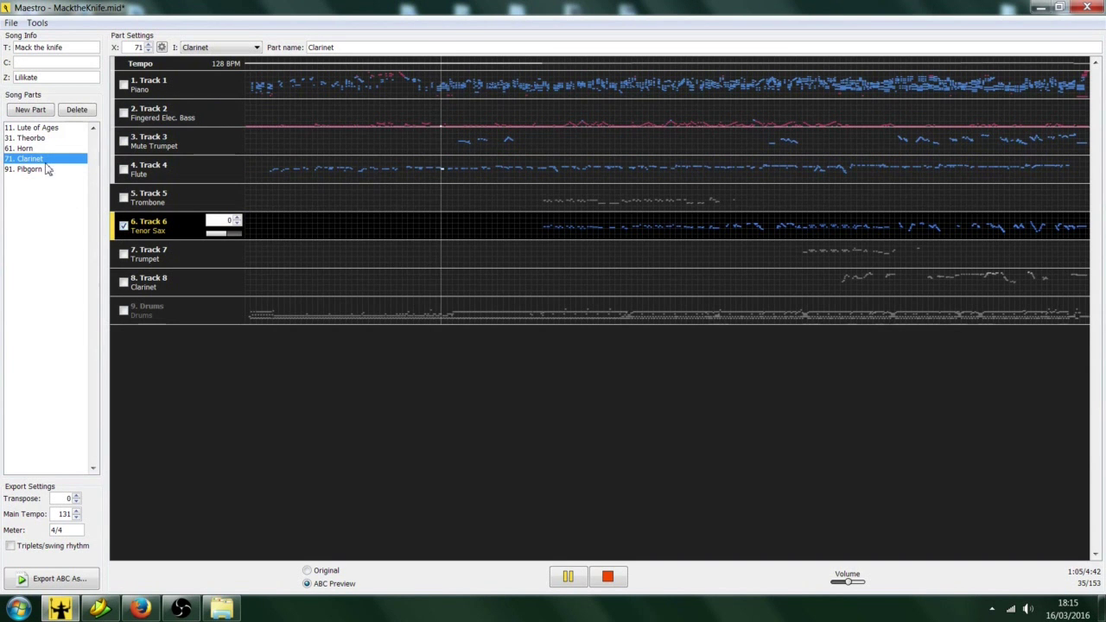
# Add a second Horn part and assign Track 5 (Trombone) to it, transposed by -12
pyautogui.click(38, 112)
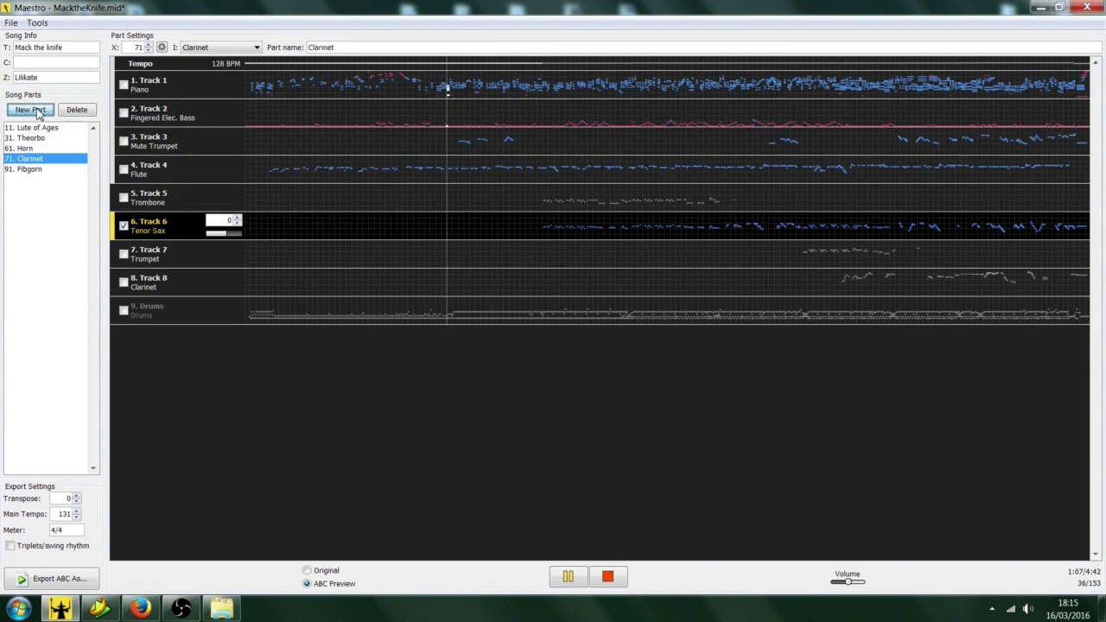
pyautogui.click(256, 47)
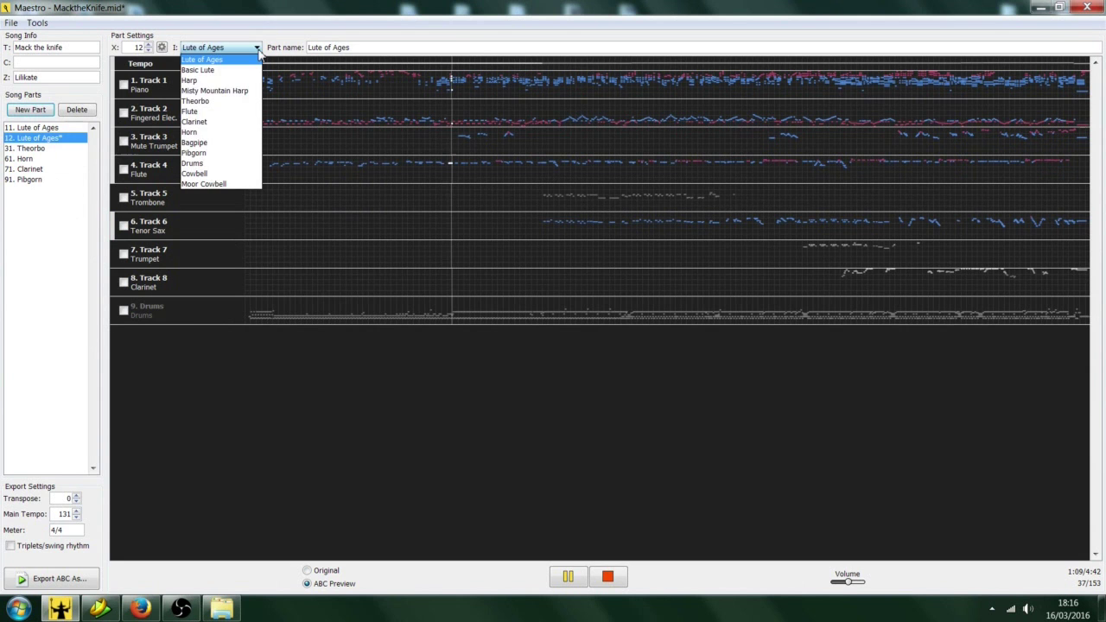
pyautogui.click(198, 136)
pyautogui.click(124, 197)
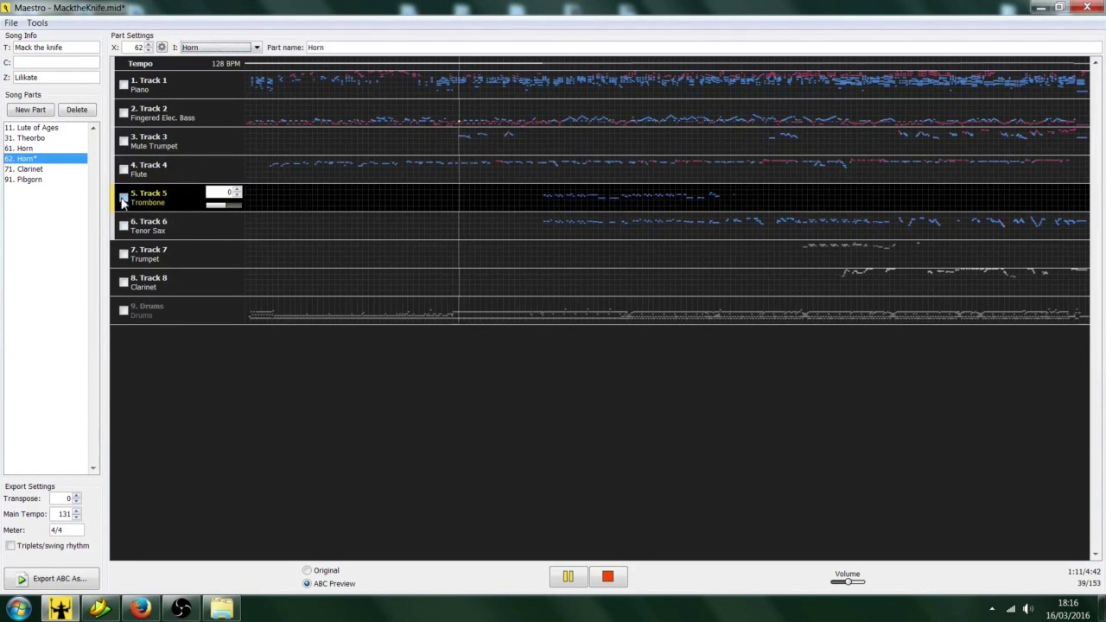
pyautogui.click(237, 197)
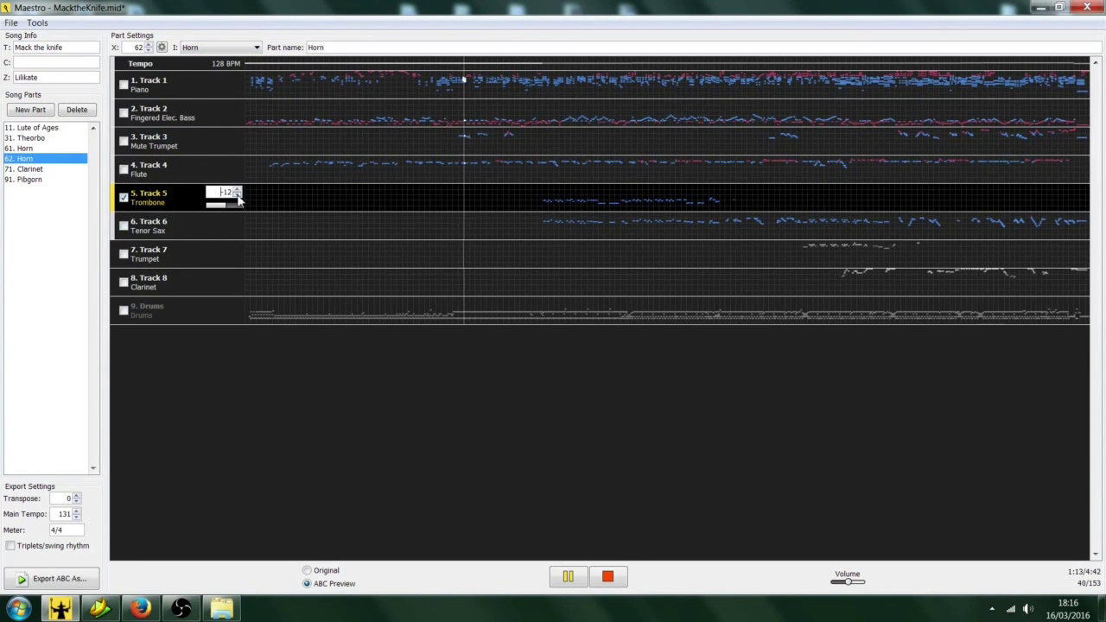
# Change the Horn part that plays Track 4 to Flute and set that track's transposition to 12
pyautogui.click(23, 150)
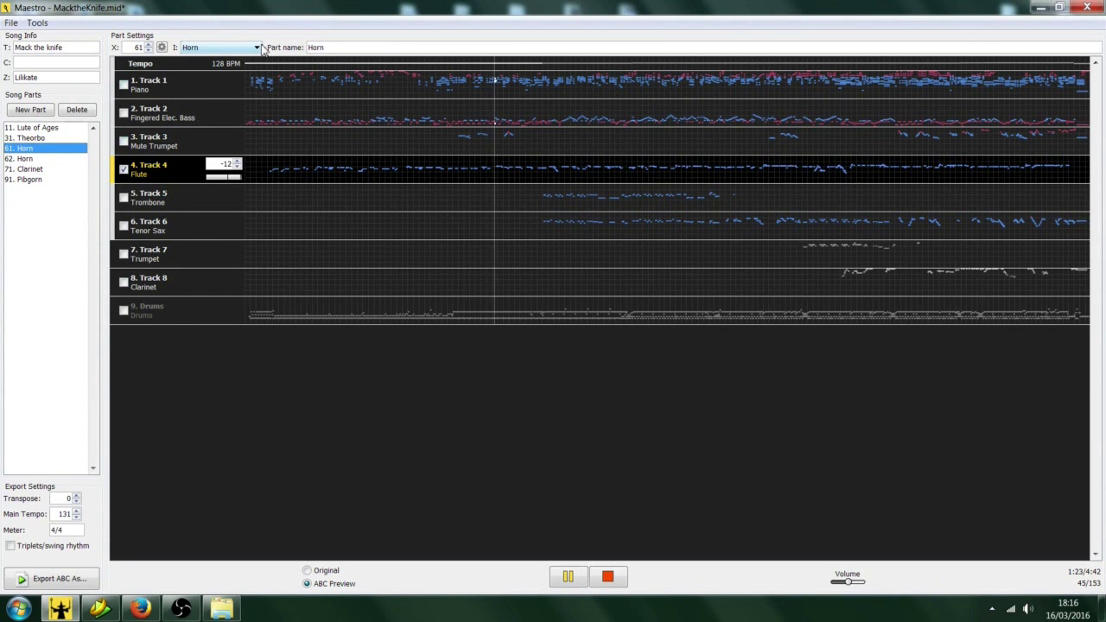
pyautogui.click(259, 50)
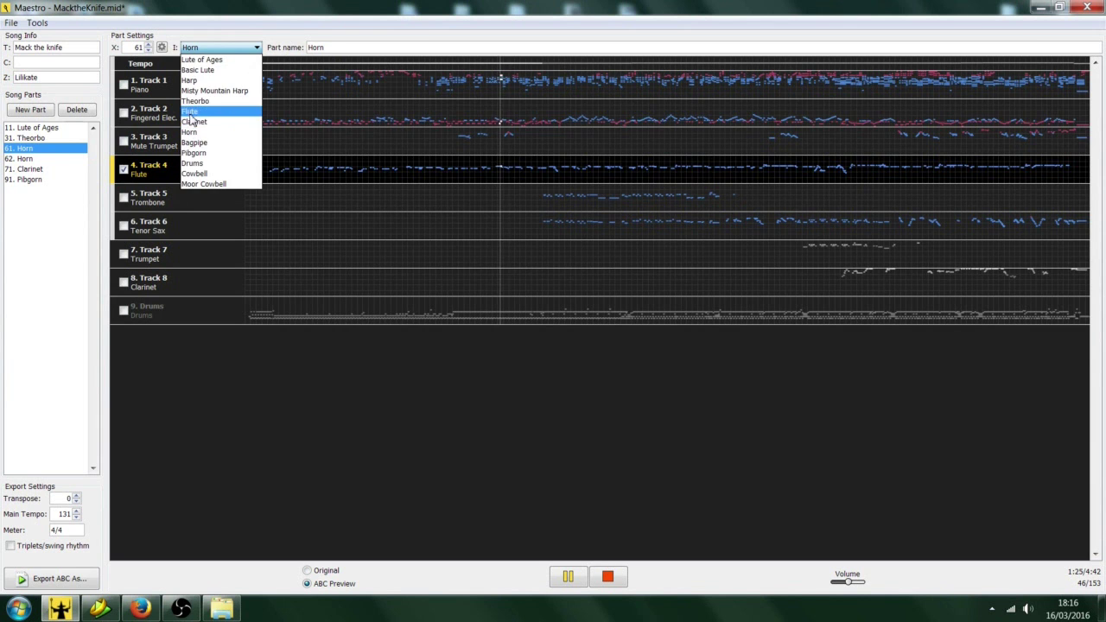
pyautogui.click(203, 122)
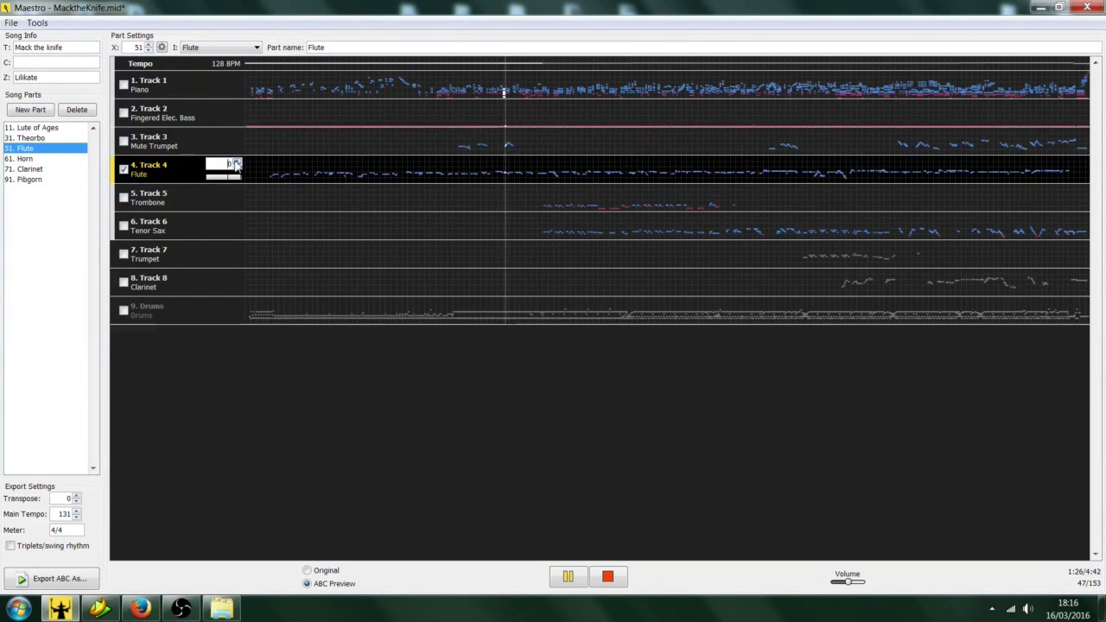
pyautogui.click(237, 162)
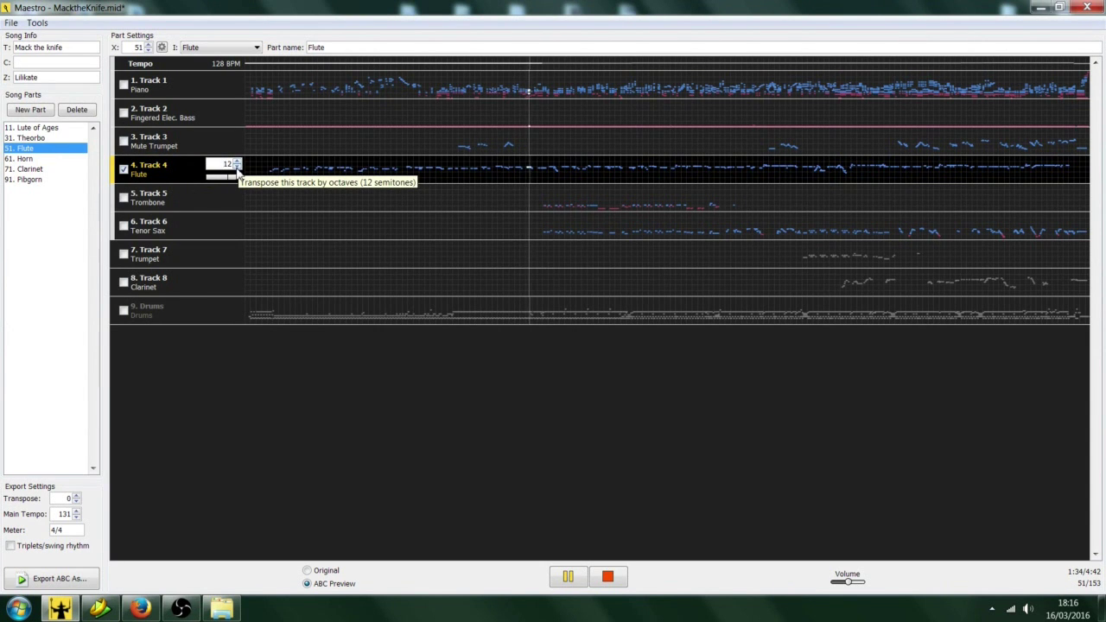
# Assign Track 7 (Trumpet) to the remaining Horn part with a transposition of -12
pyautogui.click(26, 159)
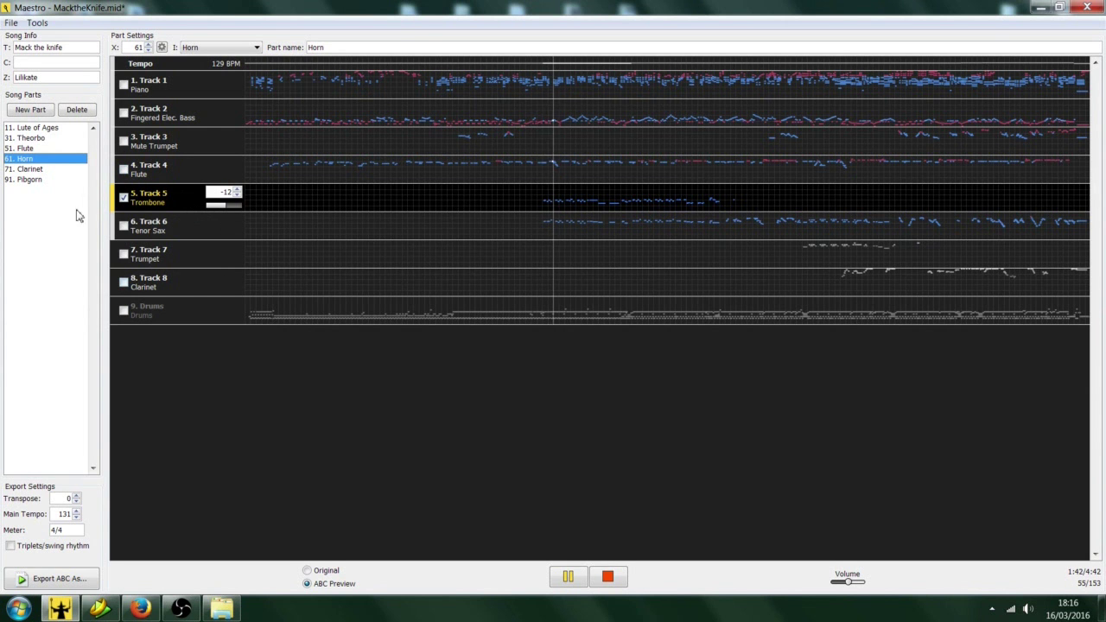
pyautogui.click(35, 170)
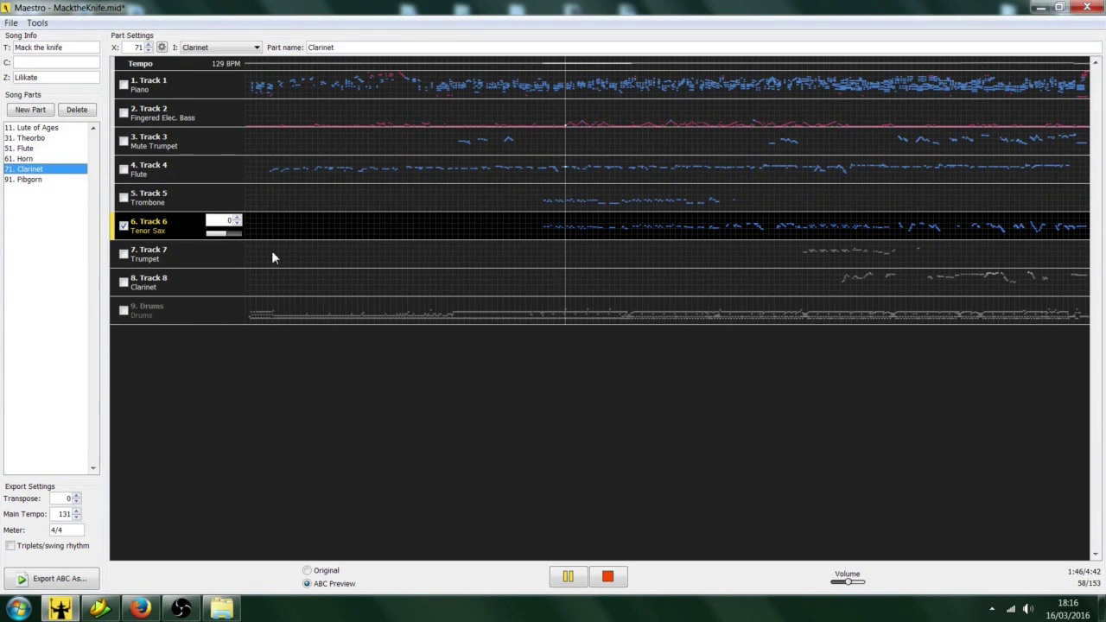
pyautogui.click(27, 160)
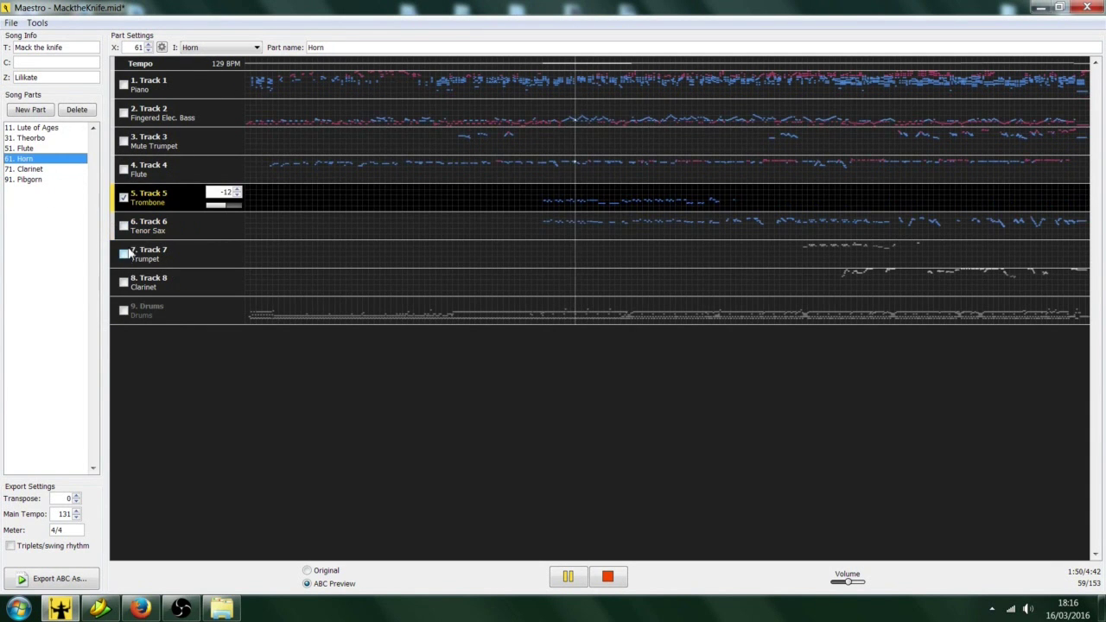
pyautogui.click(123, 253)
pyautogui.click(236, 253)
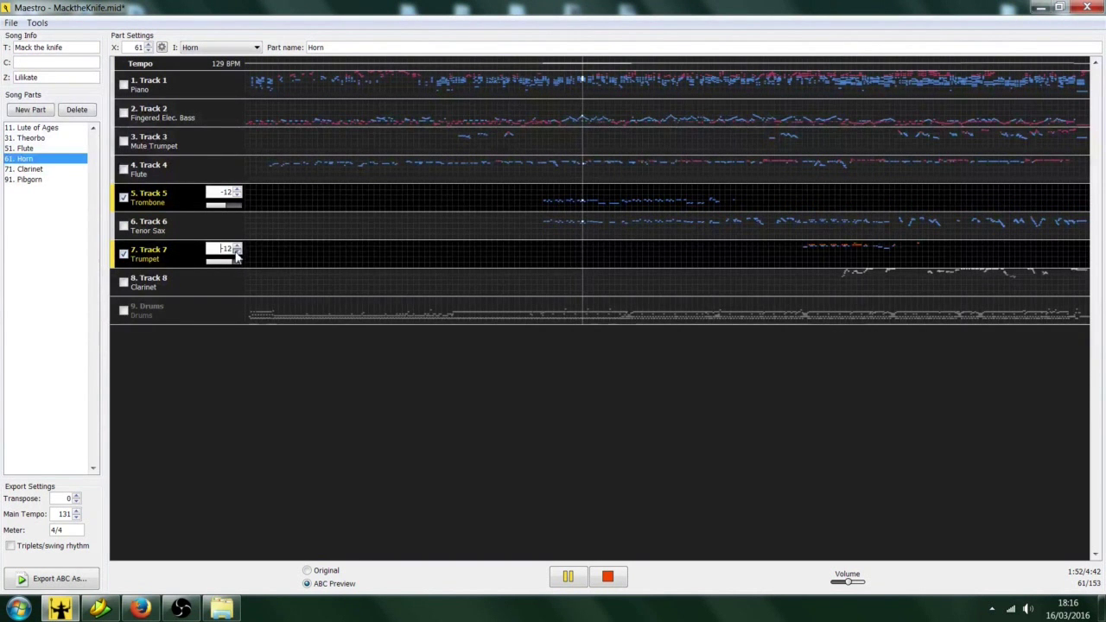
# Assign Track 7 (Trumpet) to the Pibgorn part as well
pyautogui.click(28, 180)
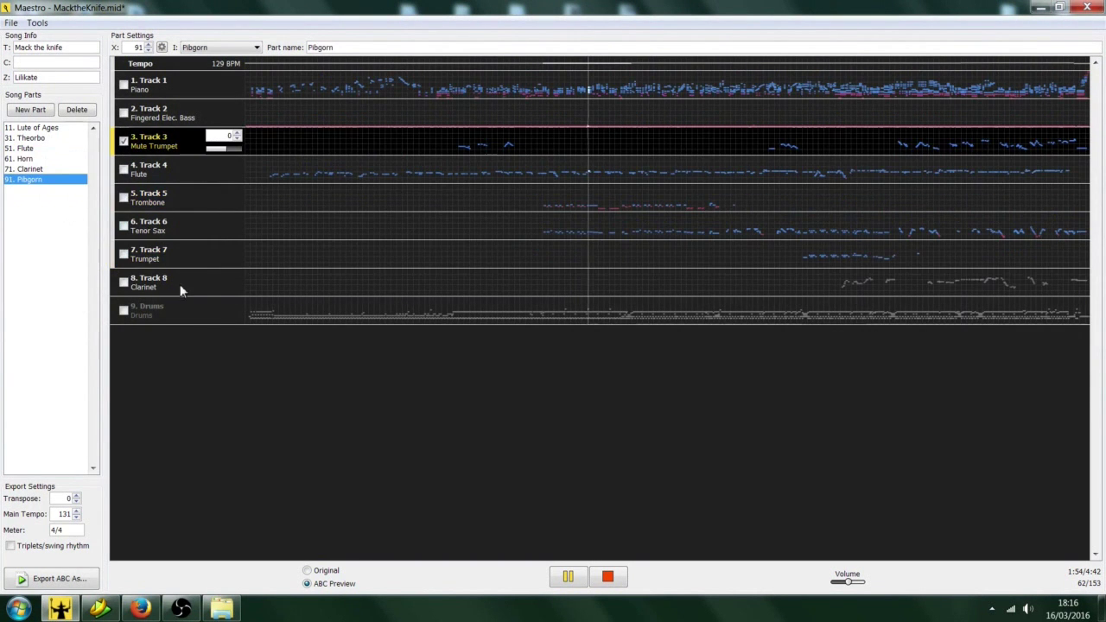
pyautogui.click(123, 255)
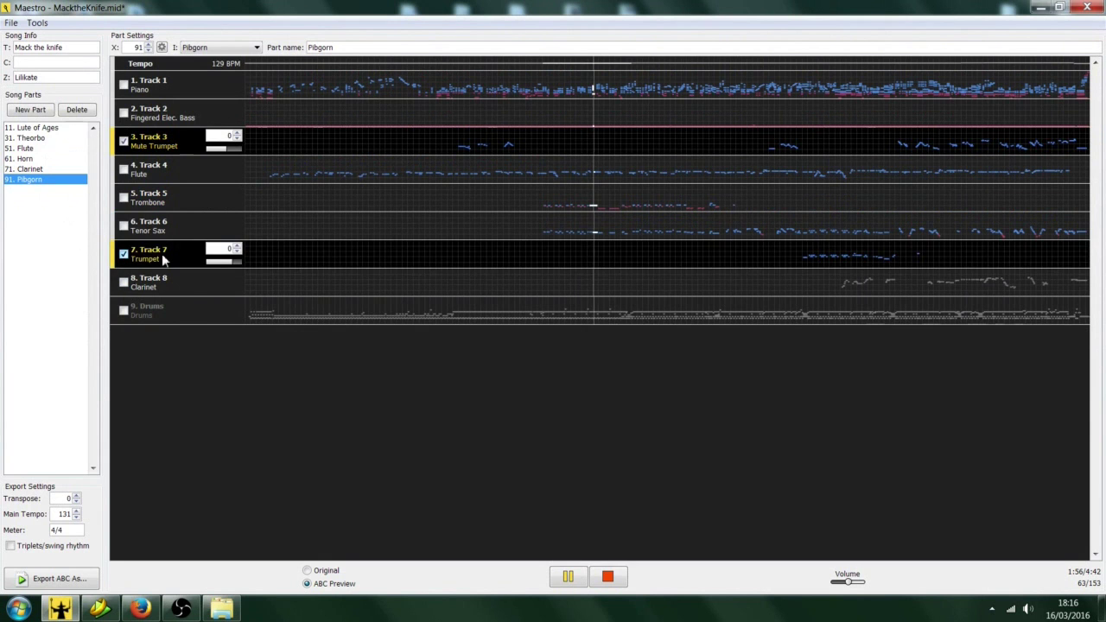
pyautogui.click(123, 254)
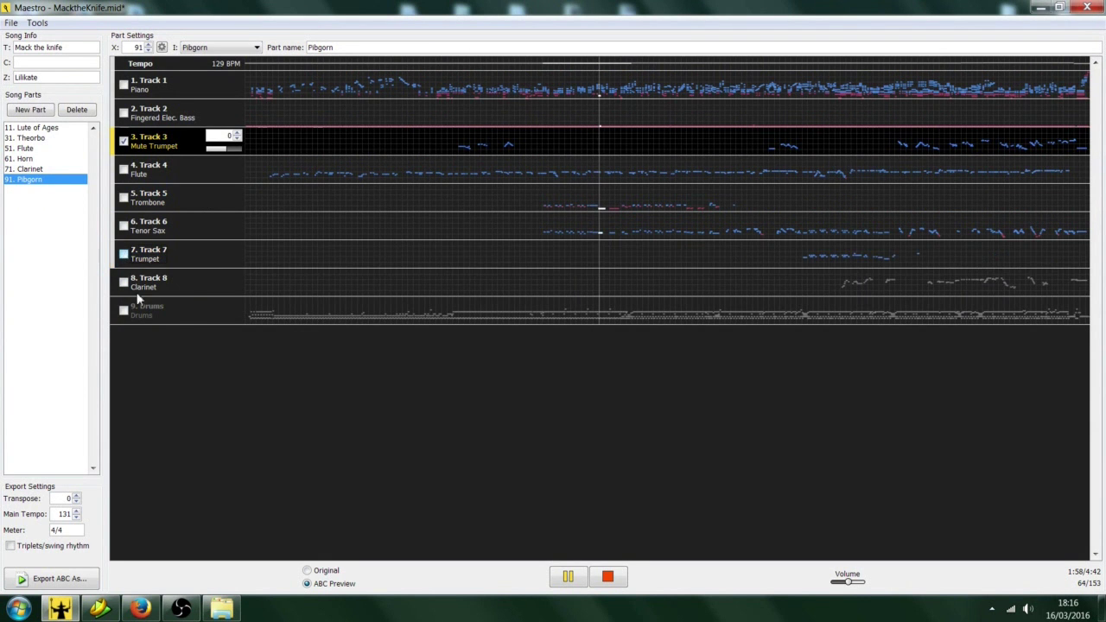
pyautogui.click(123, 254)
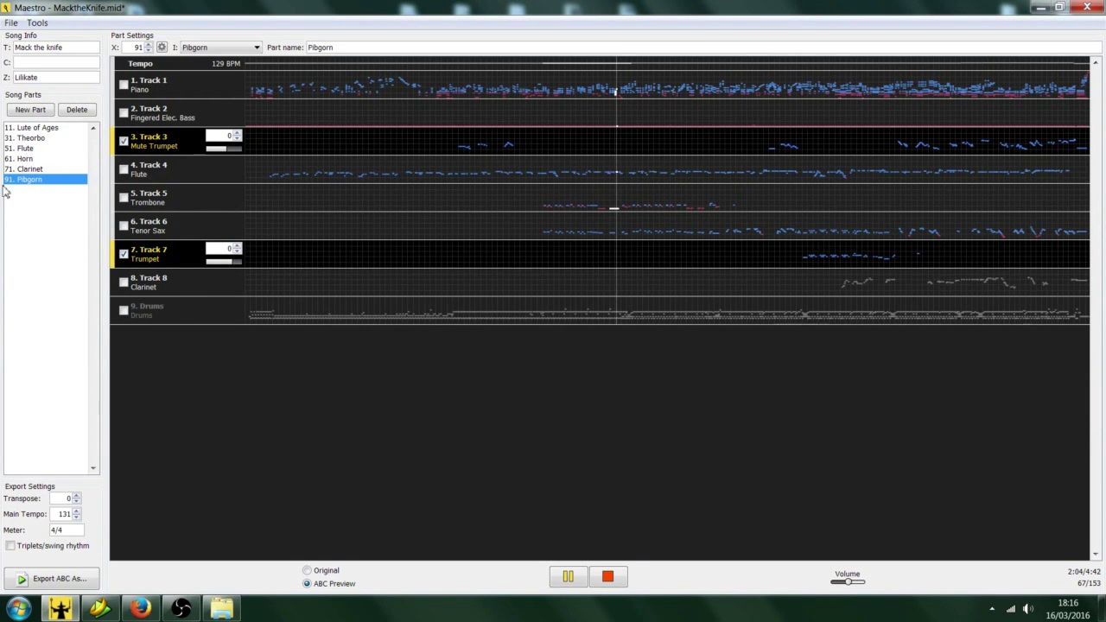
# Assign Track 8 (Clarinet) to the Clarinet part with a transposition of -12
pyautogui.click(26, 168)
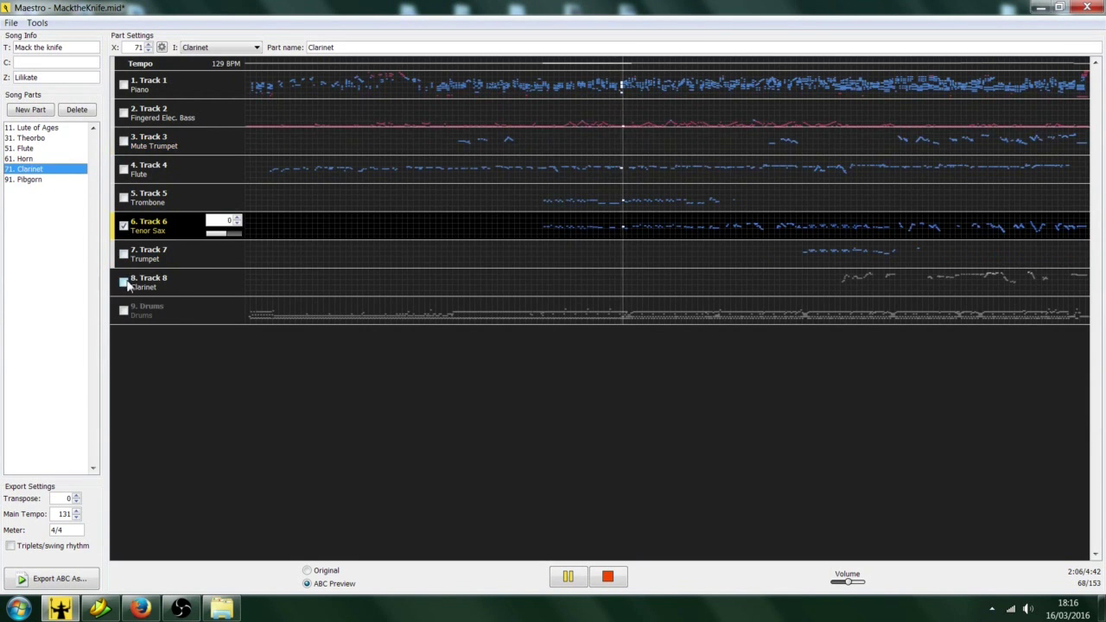
pyautogui.click(124, 281)
pyautogui.click(236, 280)
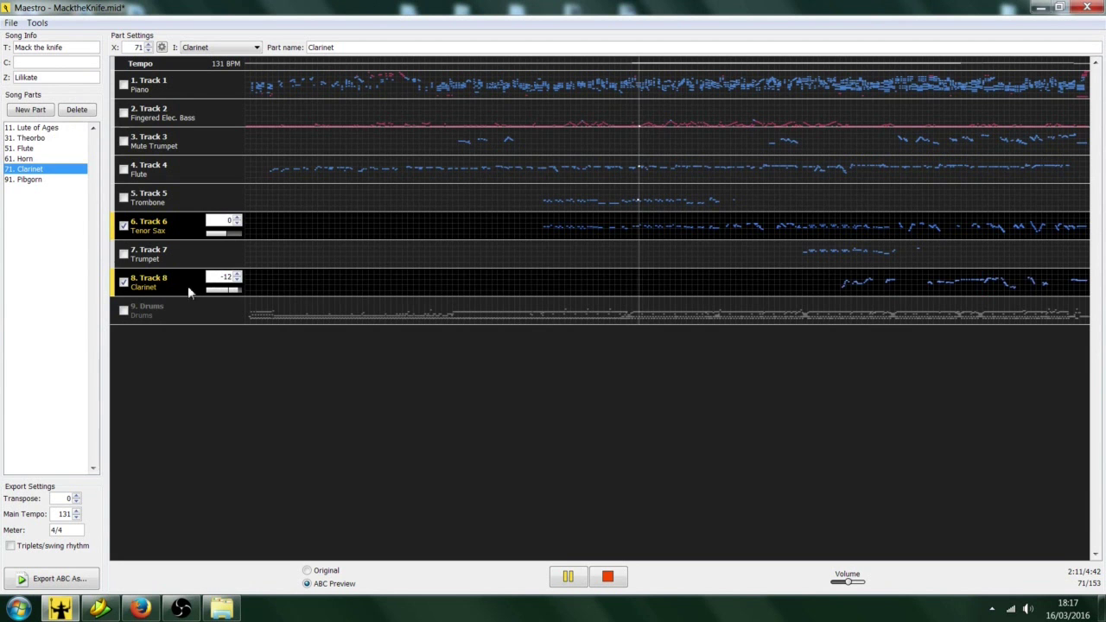
# Add a new part with the Drums instrument and assign Track 9 (Drums) to it
pyautogui.click(29, 111)
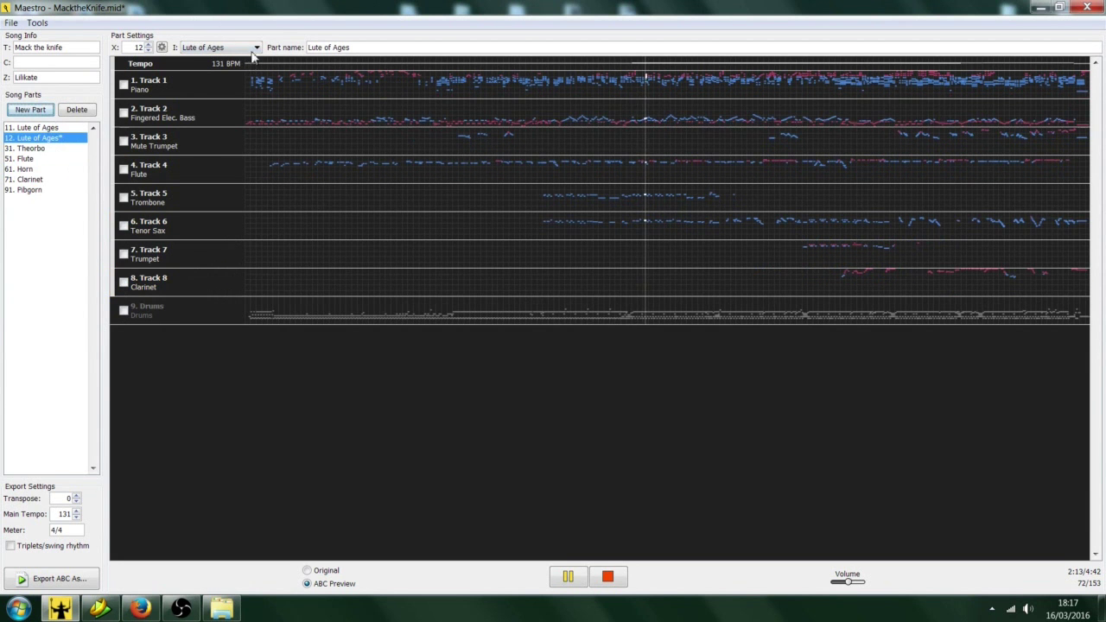
pyautogui.click(254, 49)
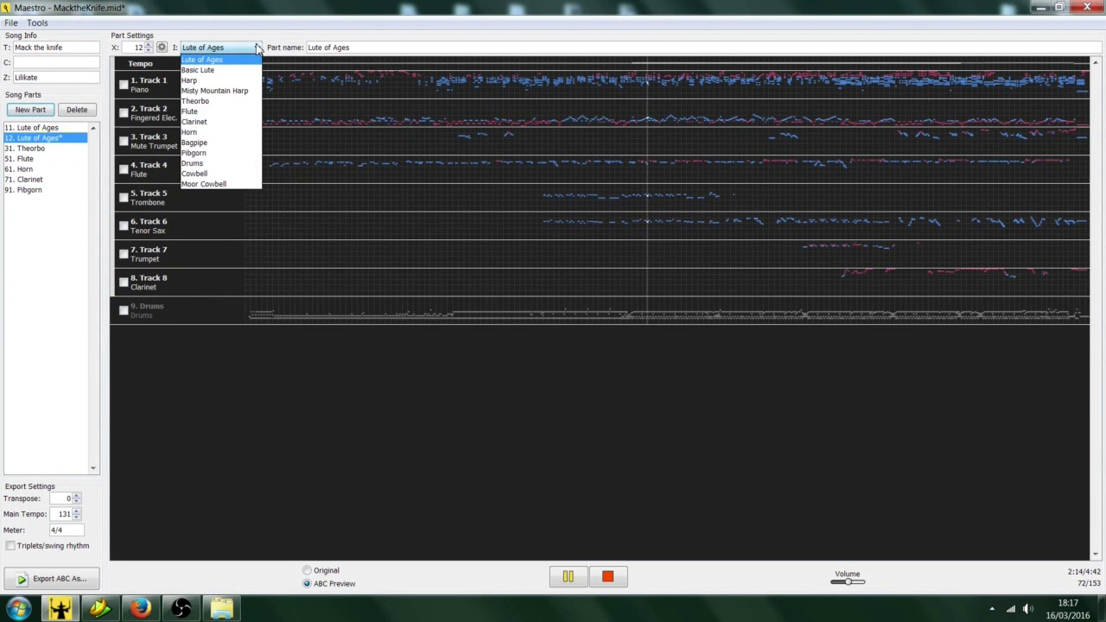
pyautogui.click(194, 164)
pyautogui.click(124, 313)
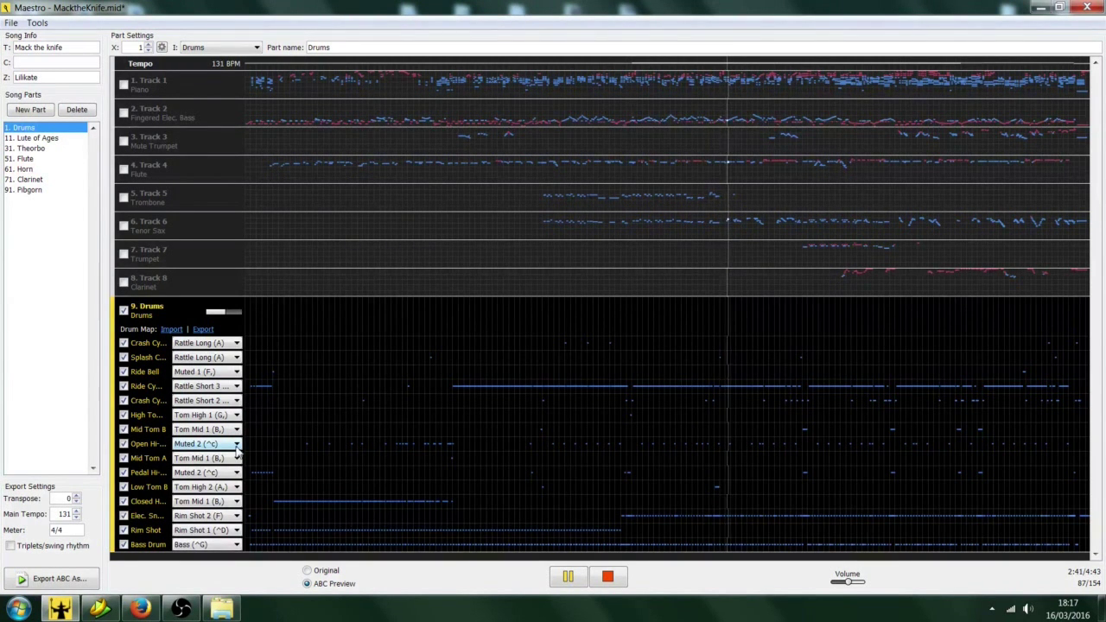
# Set the transposition of Track 4 in the Flute part to 0
pyautogui.click(30, 179)
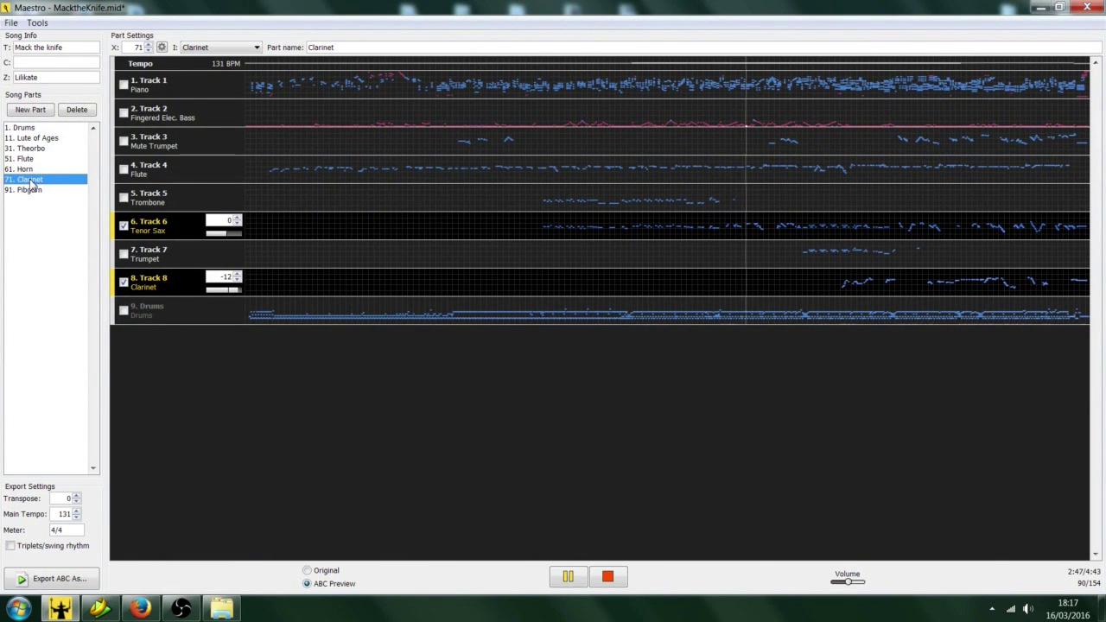
pyautogui.click(26, 159)
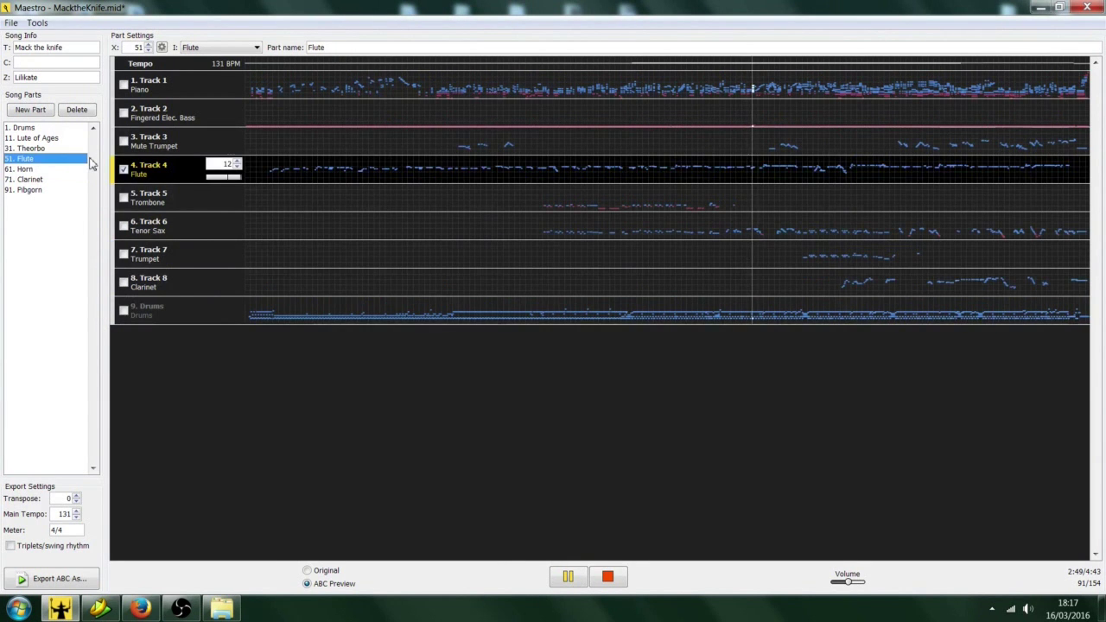
pyautogui.click(238, 167)
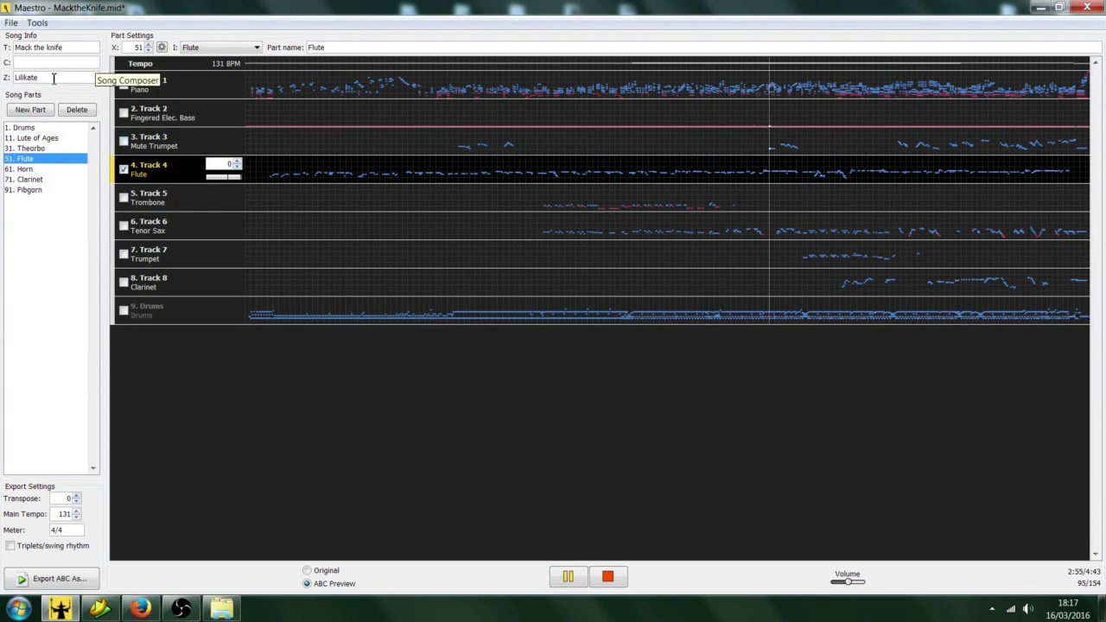
# Add a second Flute part, assign Track 4 (Flute) to it and raise that track's volume to the maximum
pyautogui.click(35, 110)
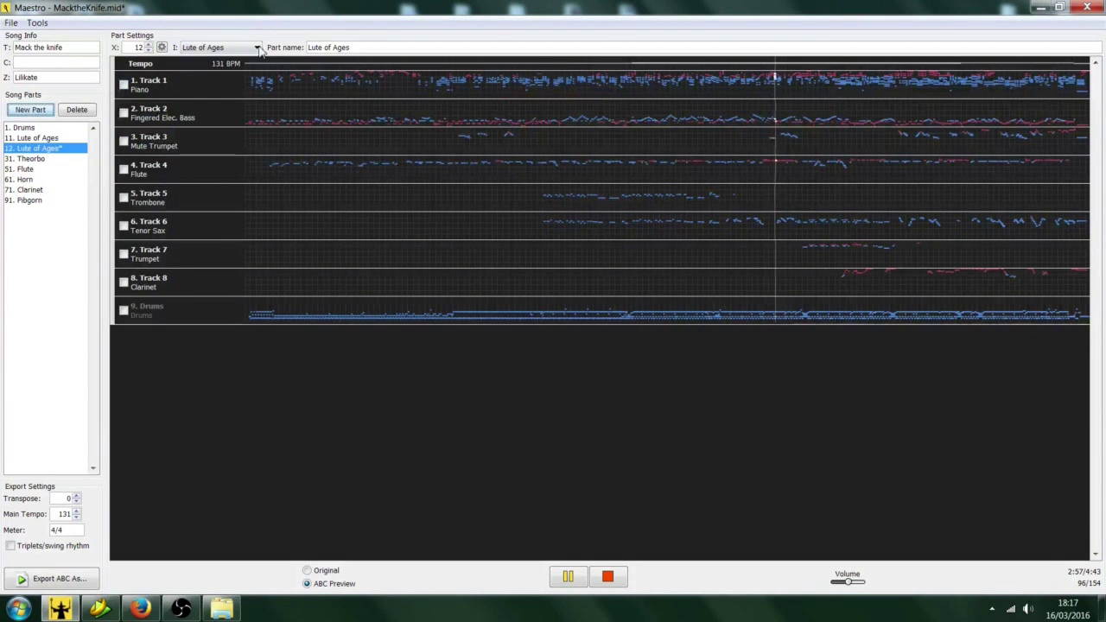
pyautogui.click(256, 48)
pyautogui.click(190, 111)
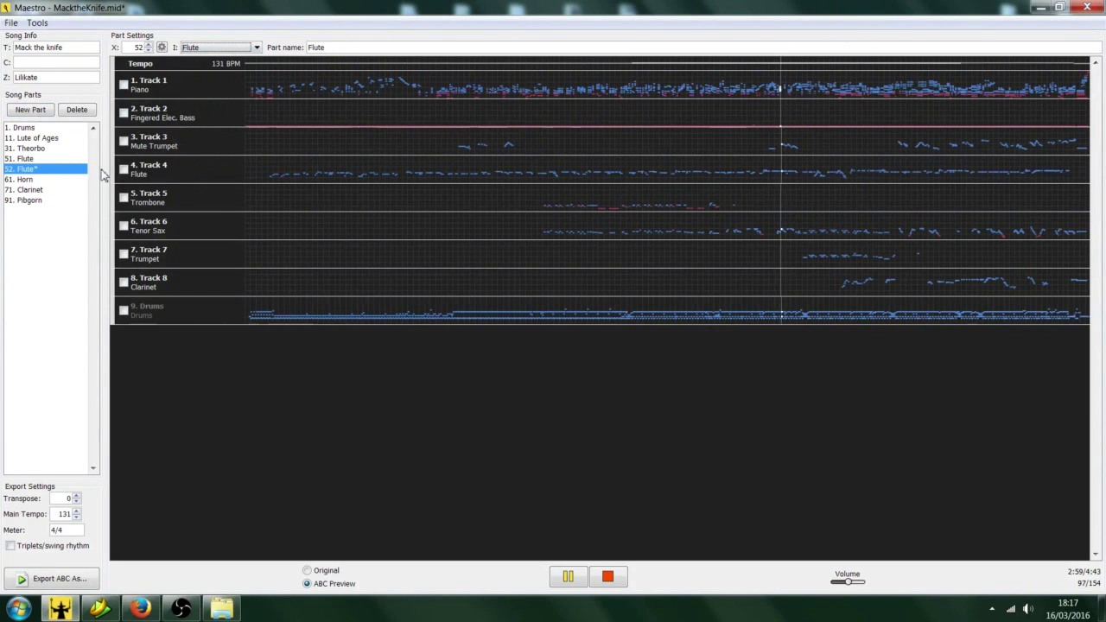
pyautogui.click(124, 169)
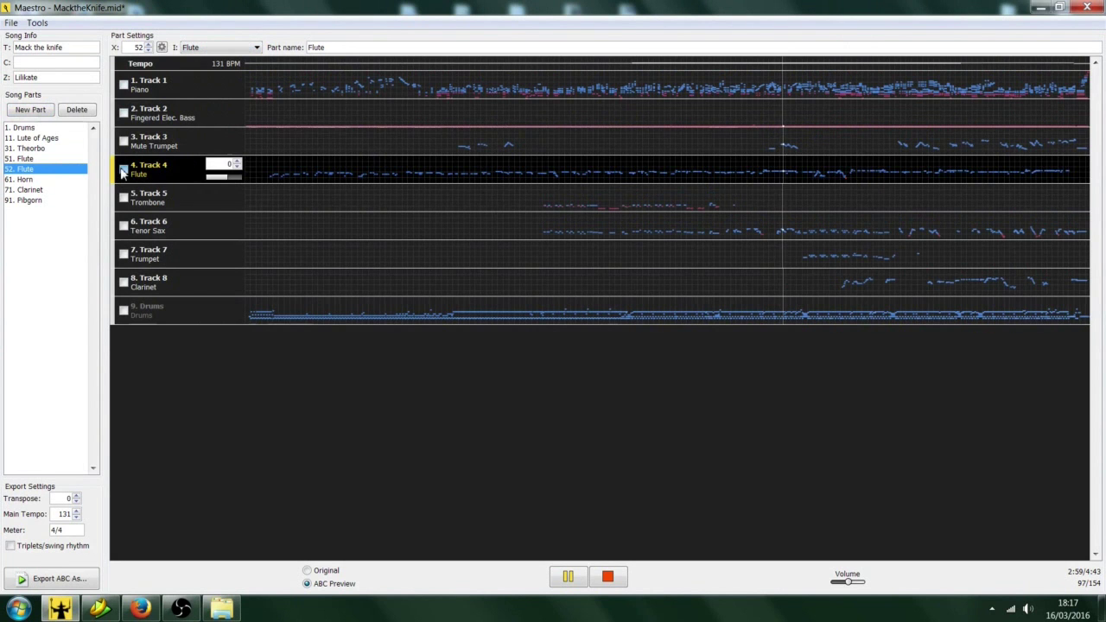
pyautogui.click(240, 177)
pyautogui.click(21, 159)
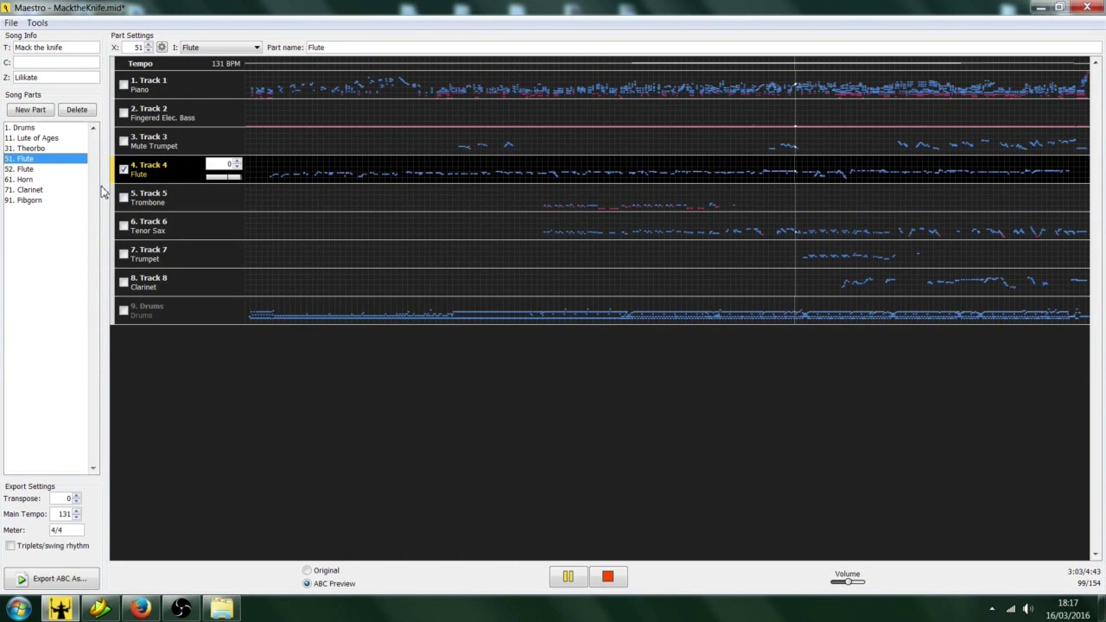
# Raise the volume of Track 3 (Mute Trumpet) and Track 7 (Trumpet) in the Pibgorn part
pyautogui.click(26, 200)
pyautogui.click(239, 147)
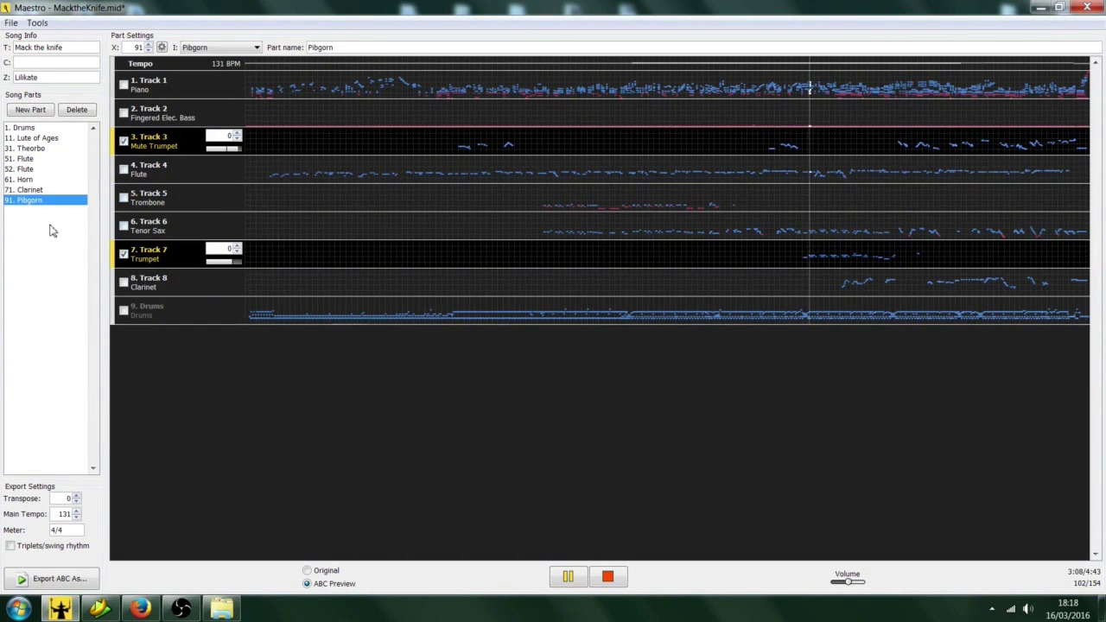
pyautogui.click(239, 264)
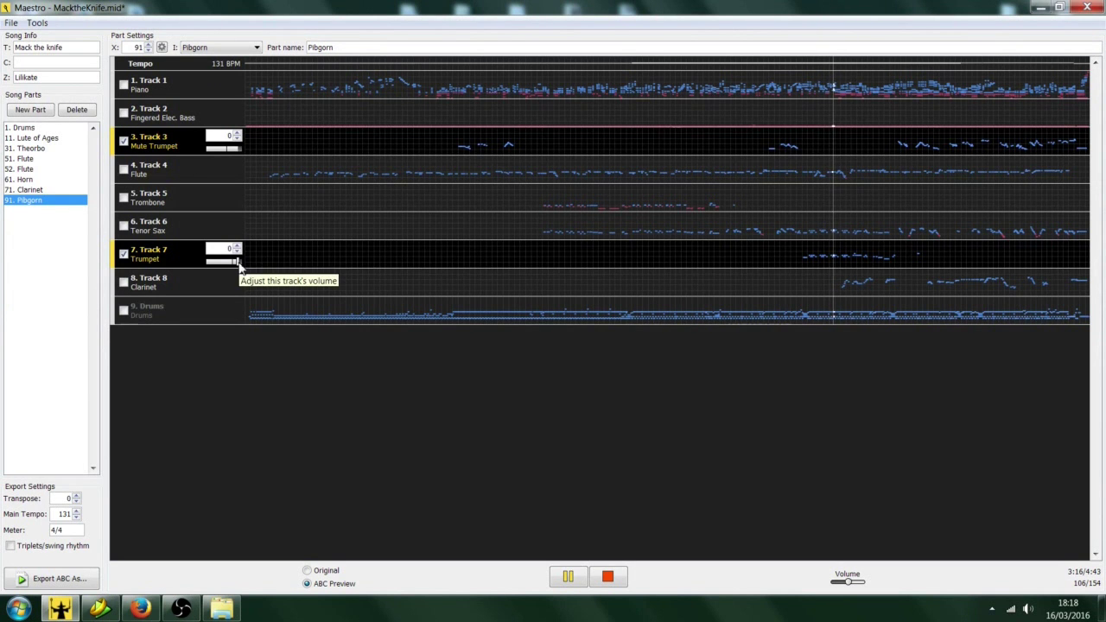
# Raise Track 7's volume in the Horn part and set its transposition to -24
pyautogui.click(21, 179)
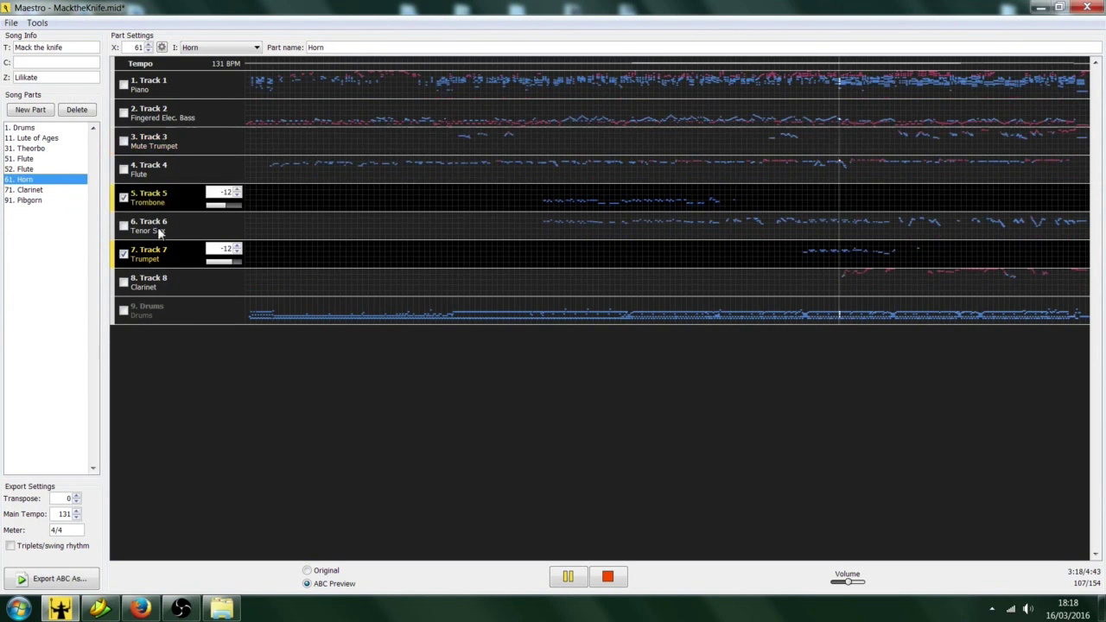
pyautogui.click(235, 261)
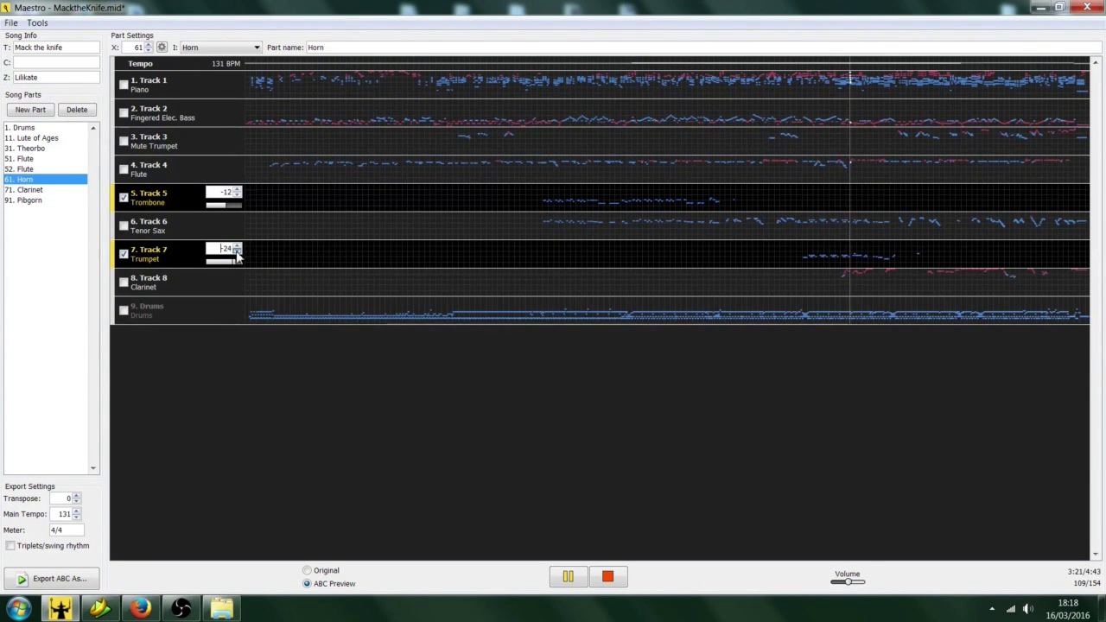
# In the Pibgorn part, set Track 7's transposition to -12 and lower its volume, comparing it with the Horn part
pyautogui.click(26, 199)
pyautogui.click(239, 253)
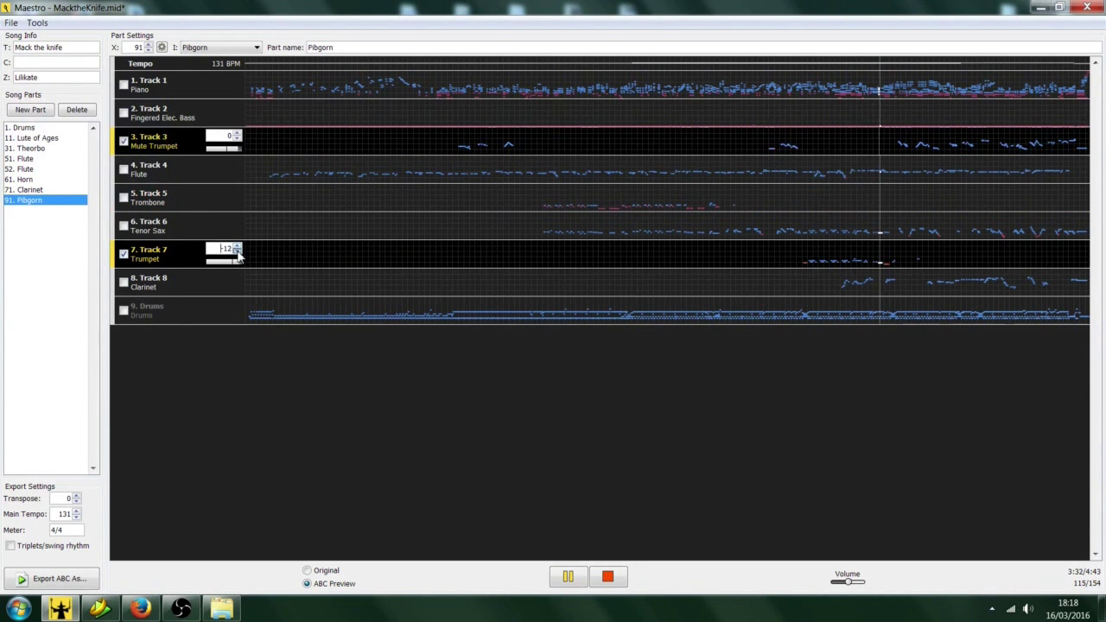
pyautogui.click(229, 263)
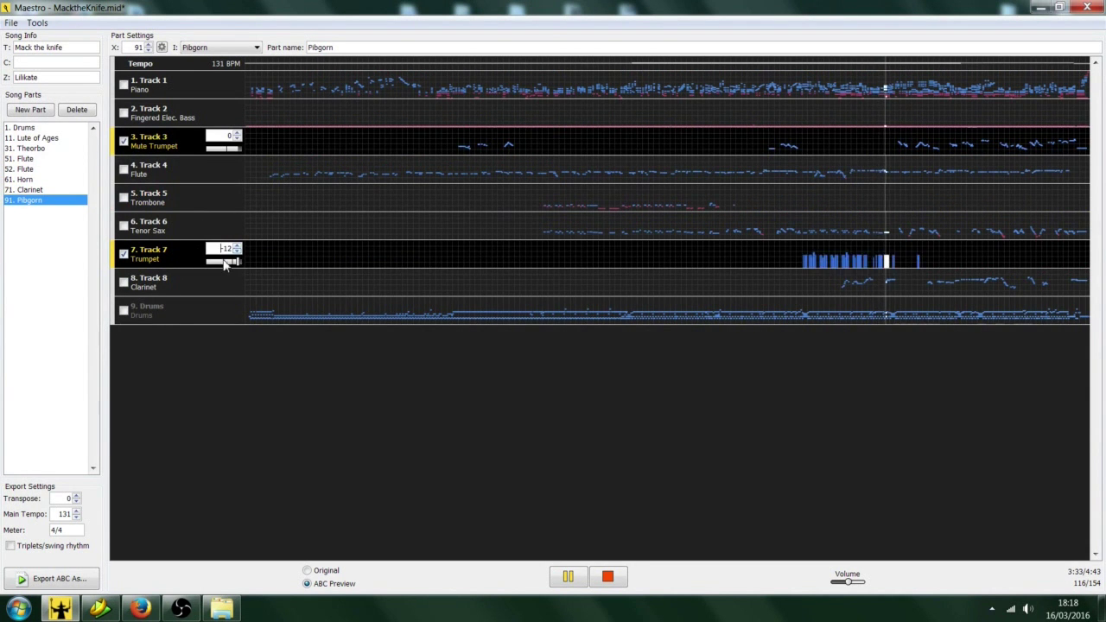
pyautogui.click(23, 181)
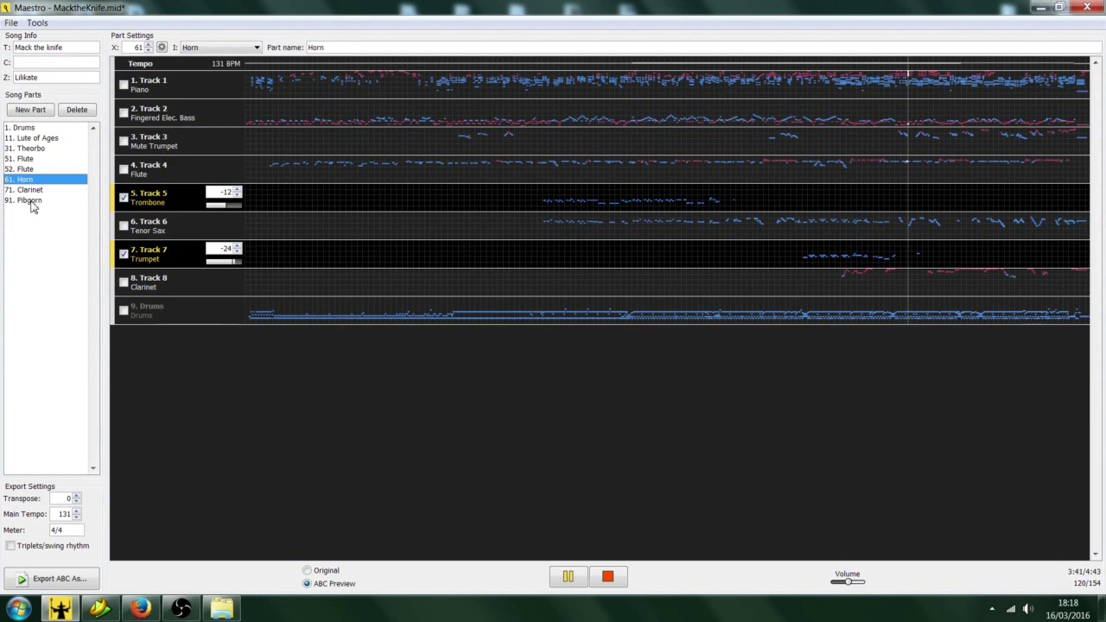
pyautogui.click(31, 200)
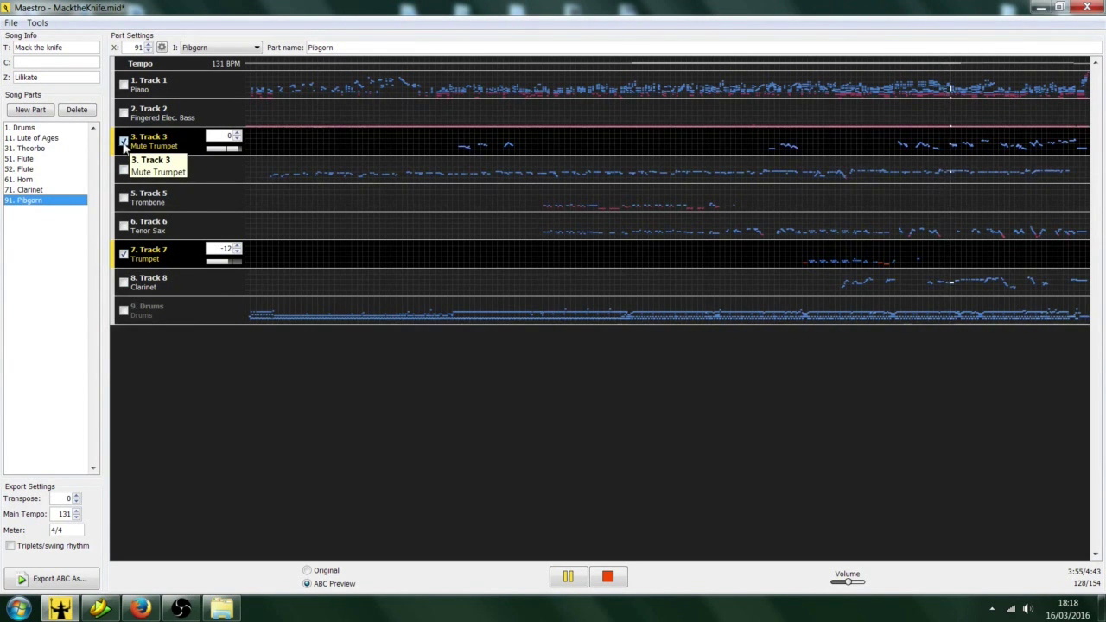
# Change the instrument of the Clarinet part that plays Tracks 6 and 8 to Pibgorn
pyautogui.click(32, 191)
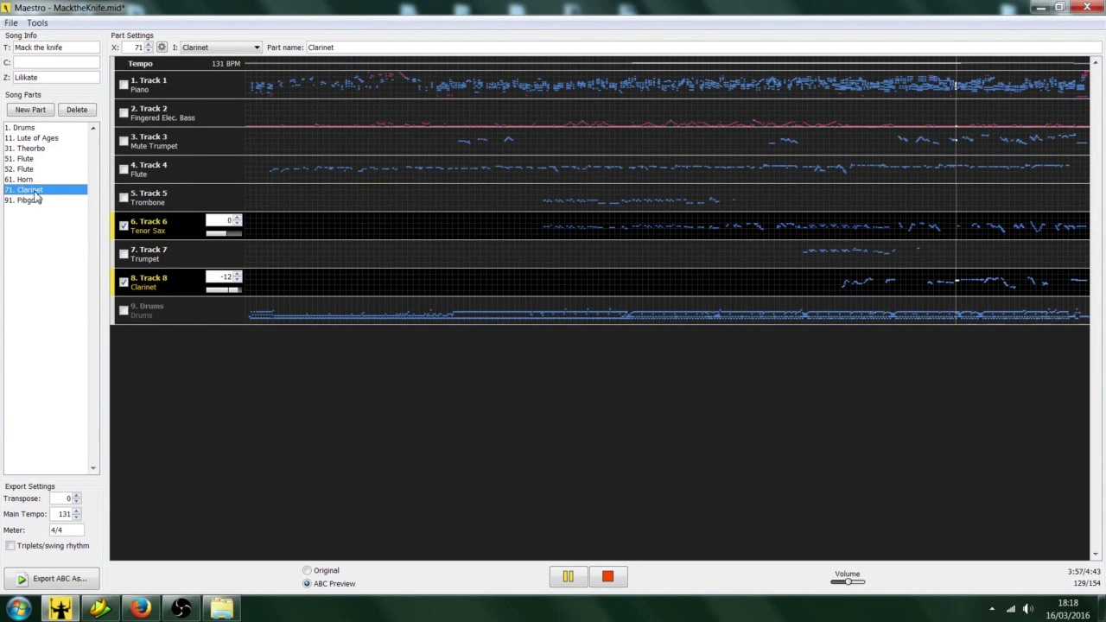
pyautogui.click(237, 49)
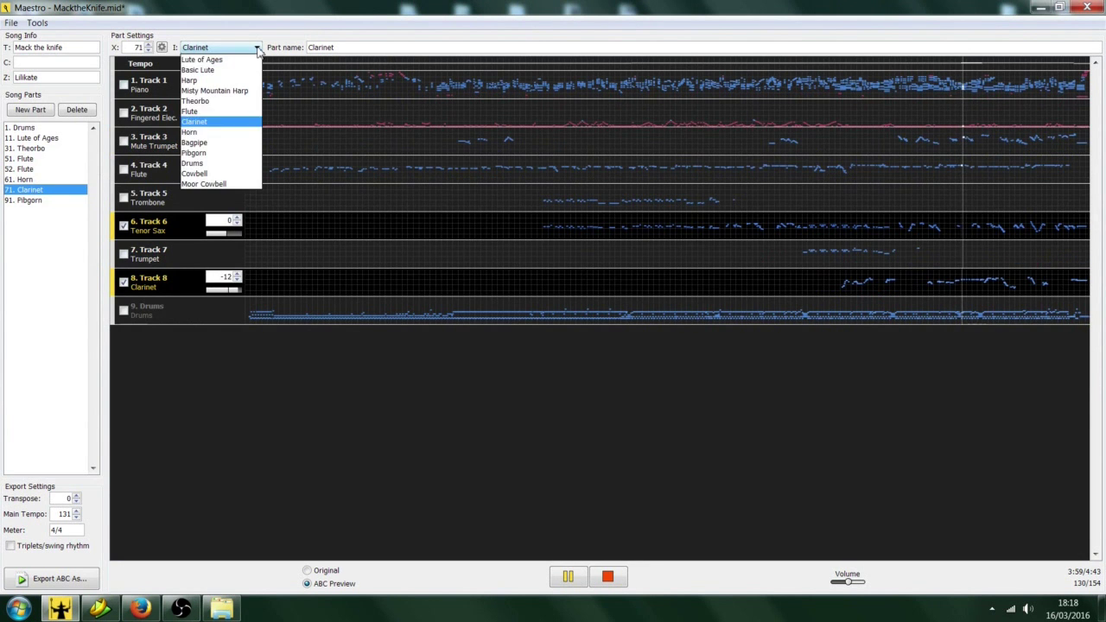
pyautogui.click(199, 163)
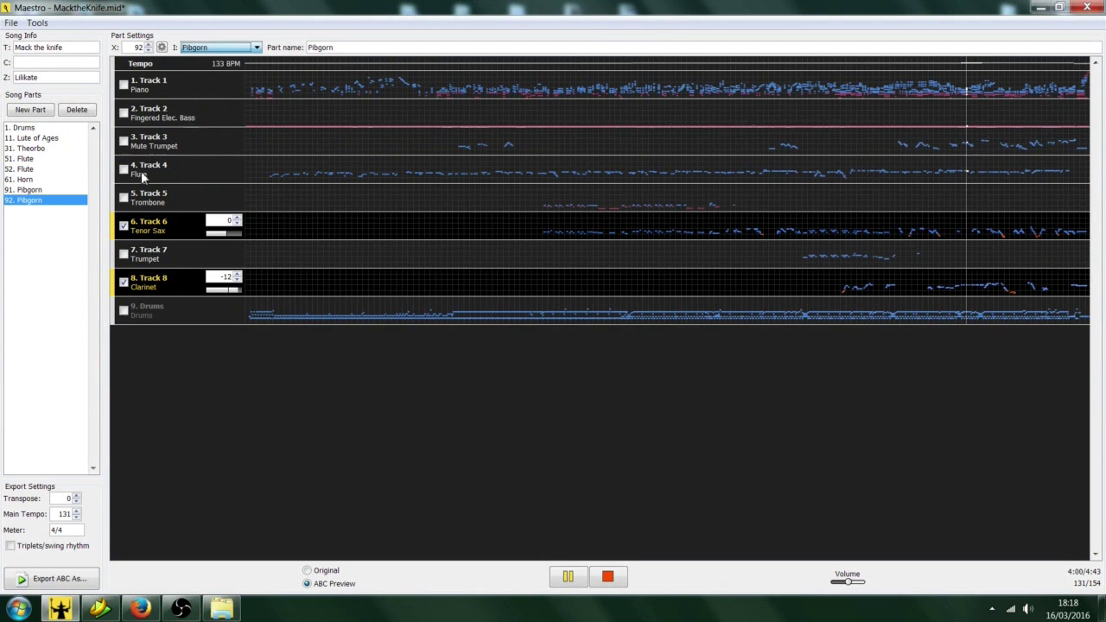
# Change the Pibgorn part that plays Tracks 3 and 7 to Clarinet, transposing Track 3 by -12 and Track 7 by 0
pyautogui.click(30, 190)
pyautogui.click(257, 49)
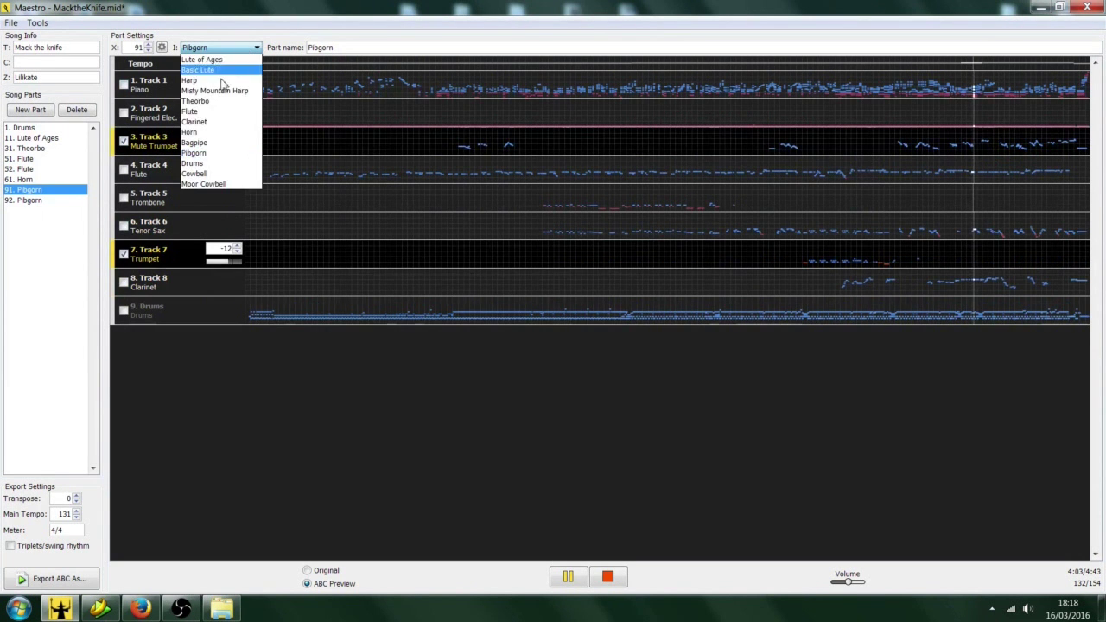
pyautogui.click(208, 128)
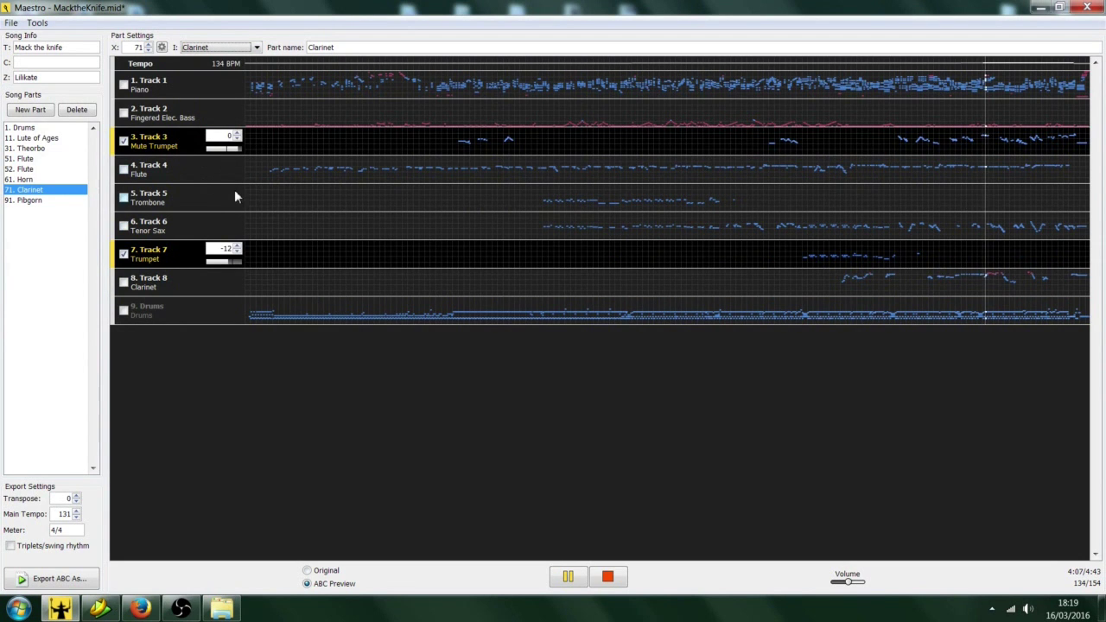
pyautogui.click(237, 140)
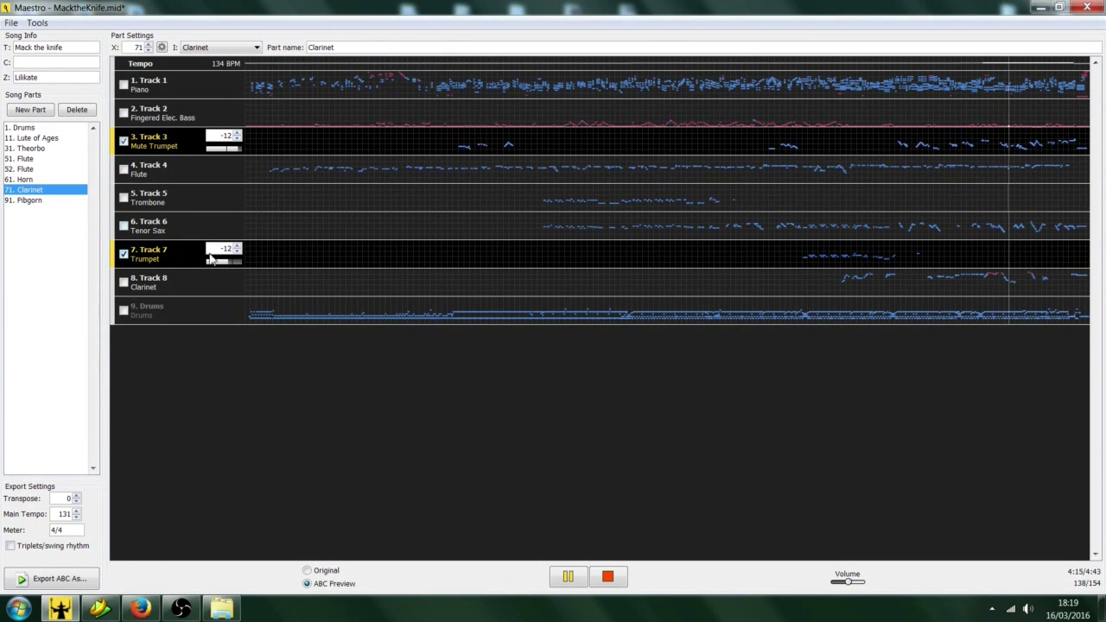
pyautogui.click(236, 246)
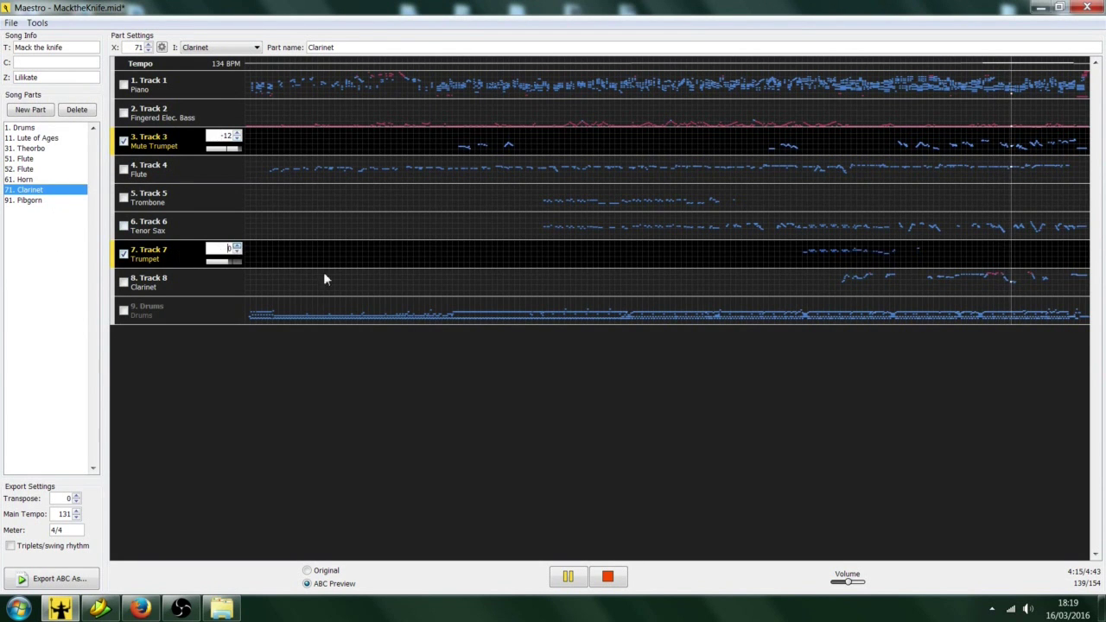
# In the Pibgorn part, set the transposition of Track 8 to 0 and Track 6 to 12
pyautogui.click(32, 201)
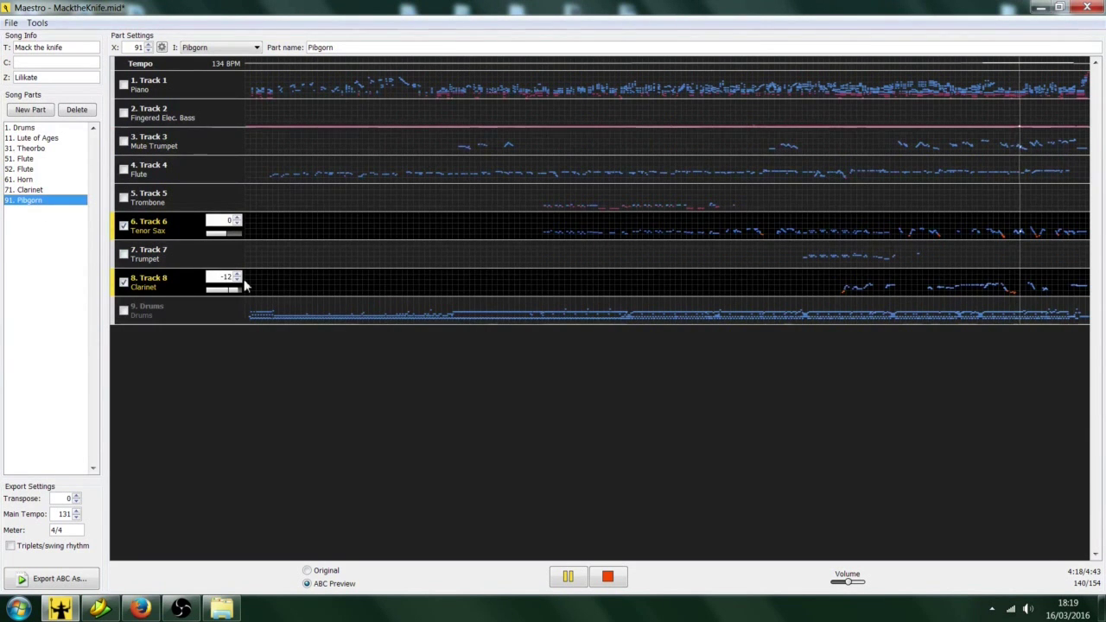
pyautogui.click(241, 275)
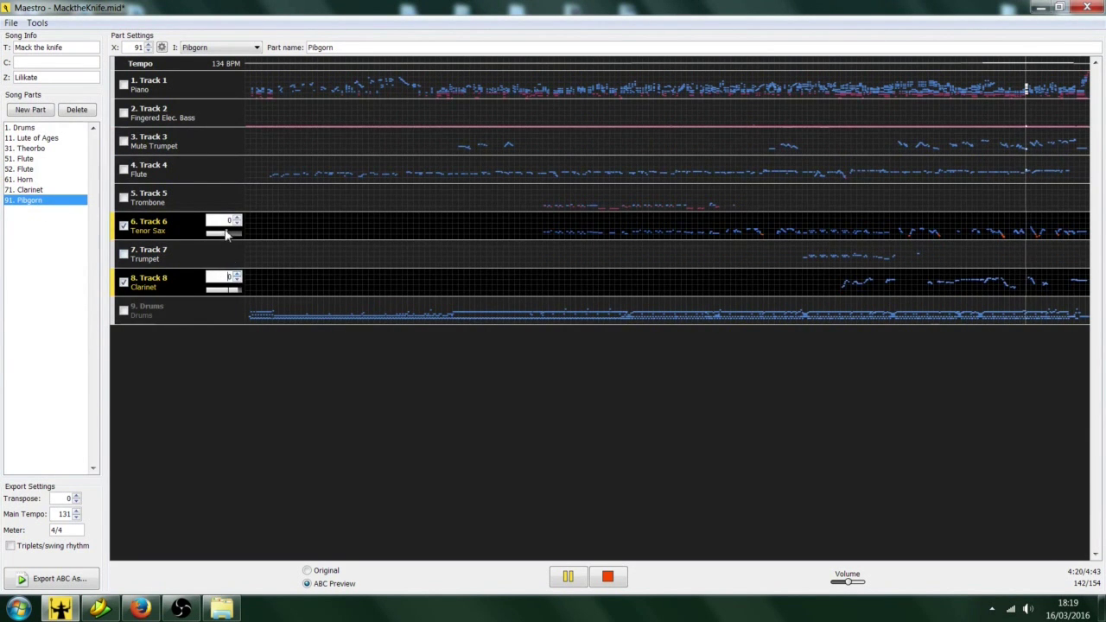
pyautogui.click(238, 220)
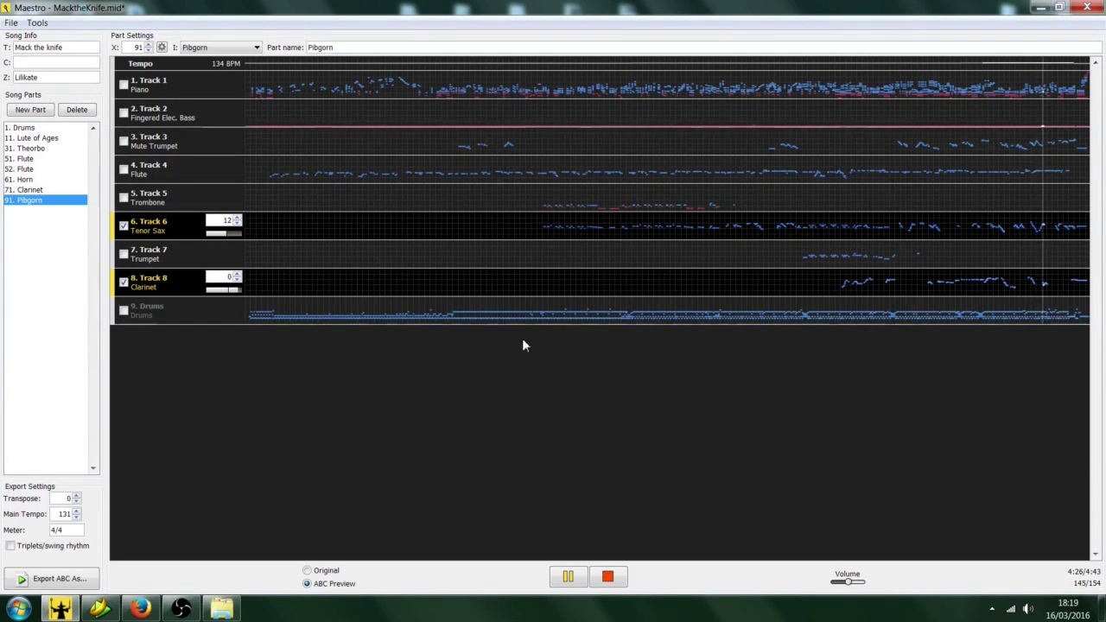
# Unassign Tracks 6 and 8 from the Pibgorn part and Tracks 3 and 7 from the Clarinet part
pyautogui.click(123, 225)
pyautogui.click(123, 282)
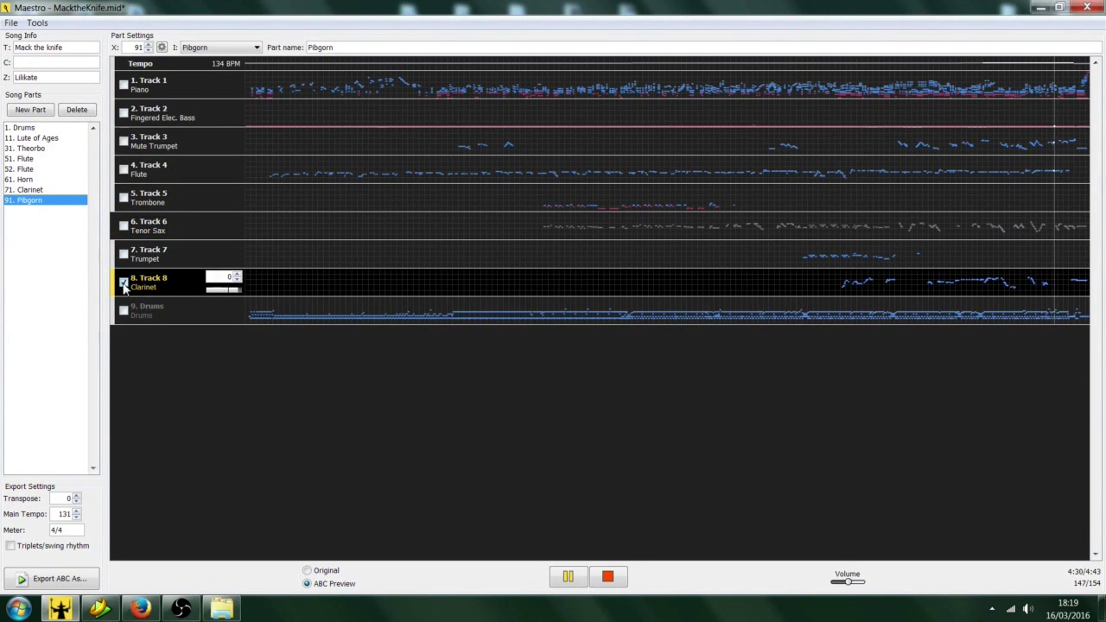
pyautogui.click(30, 190)
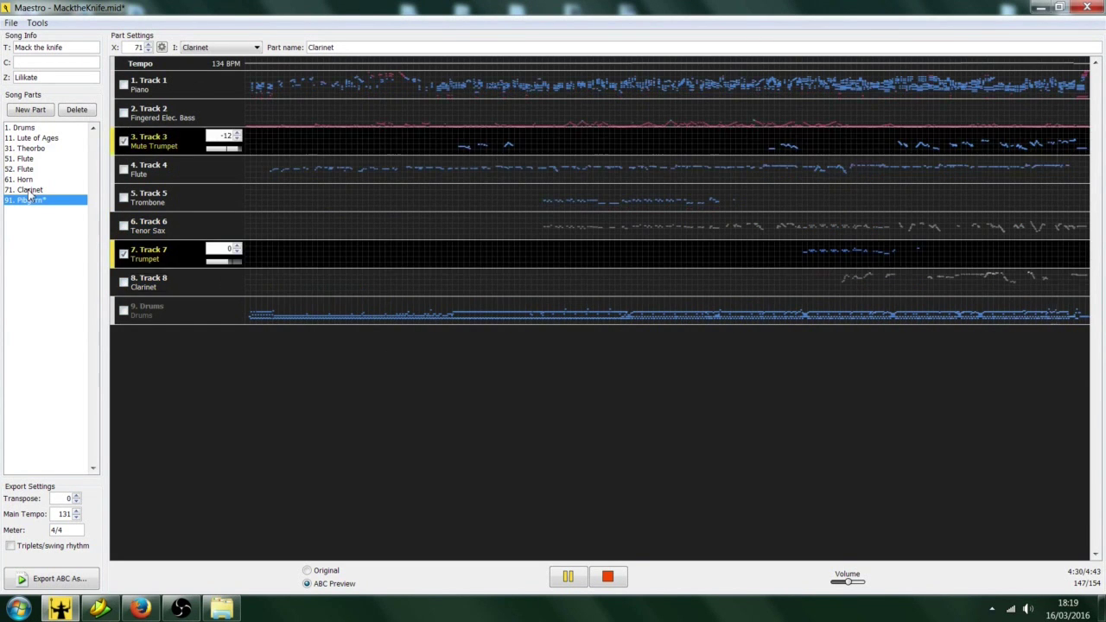
pyautogui.click(124, 141)
pyautogui.click(124, 255)
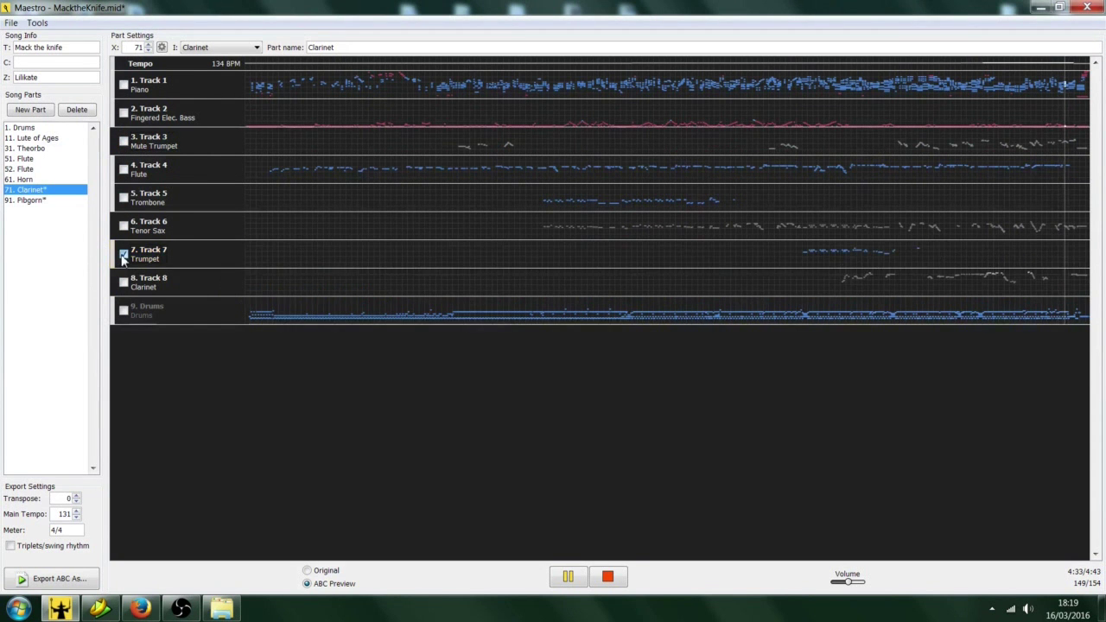
# Assign Track 3 to the Pibgorn part, and Track 8 to the Clarinet part with a transposition of -12
pyautogui.click(34, 200)
pyautogui.click(124, 141)
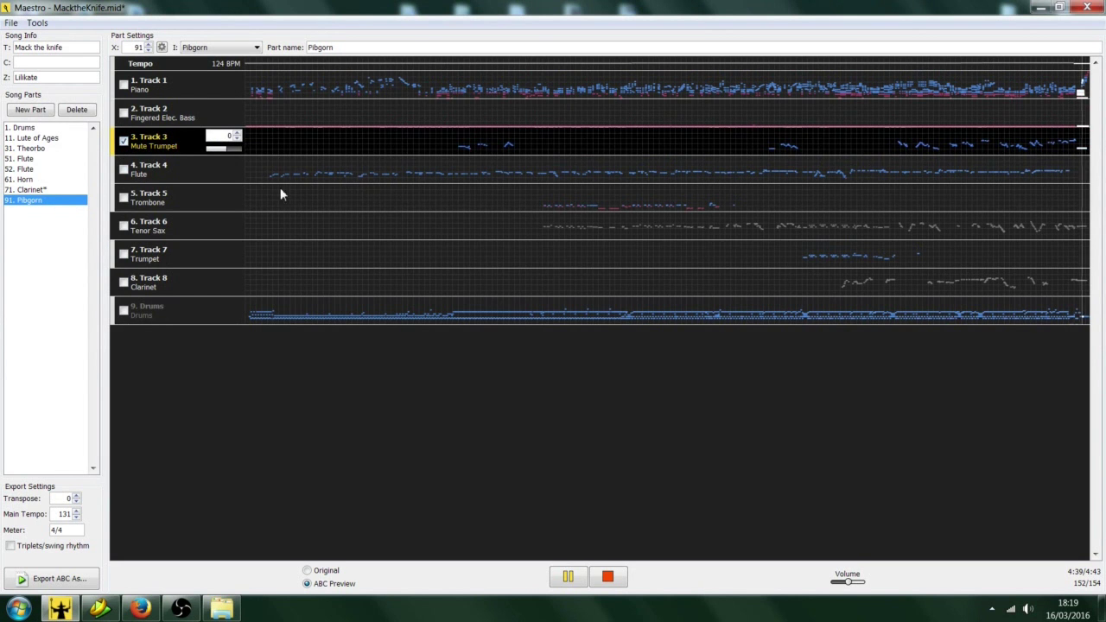
pyautogui.click(33, 190)
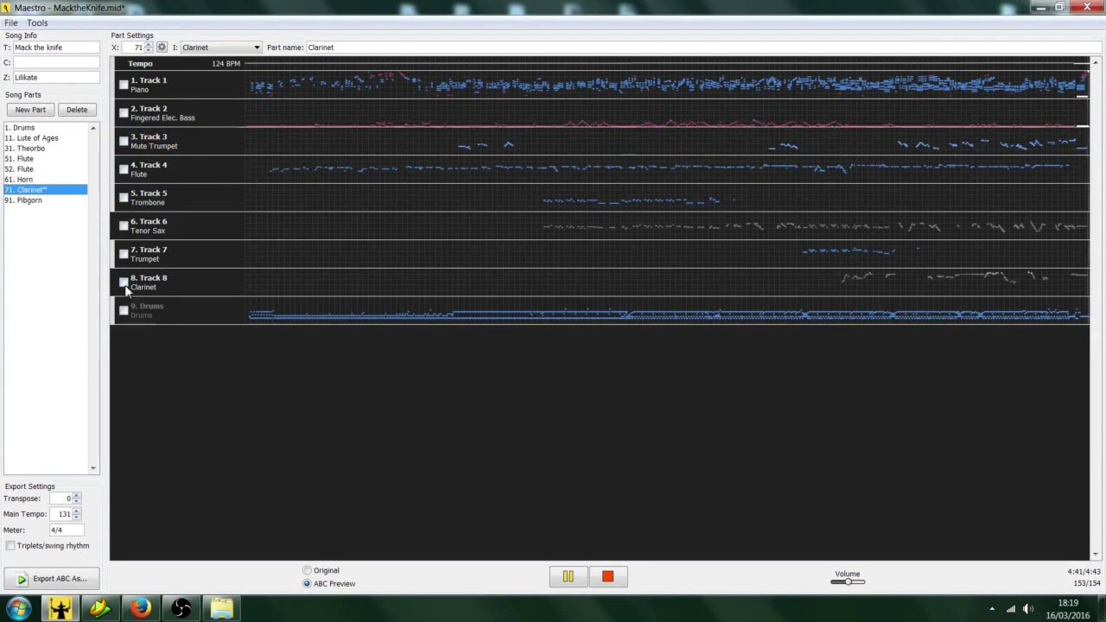
pyautogui.click(124, 281)
pyautogui.click(239, 280)
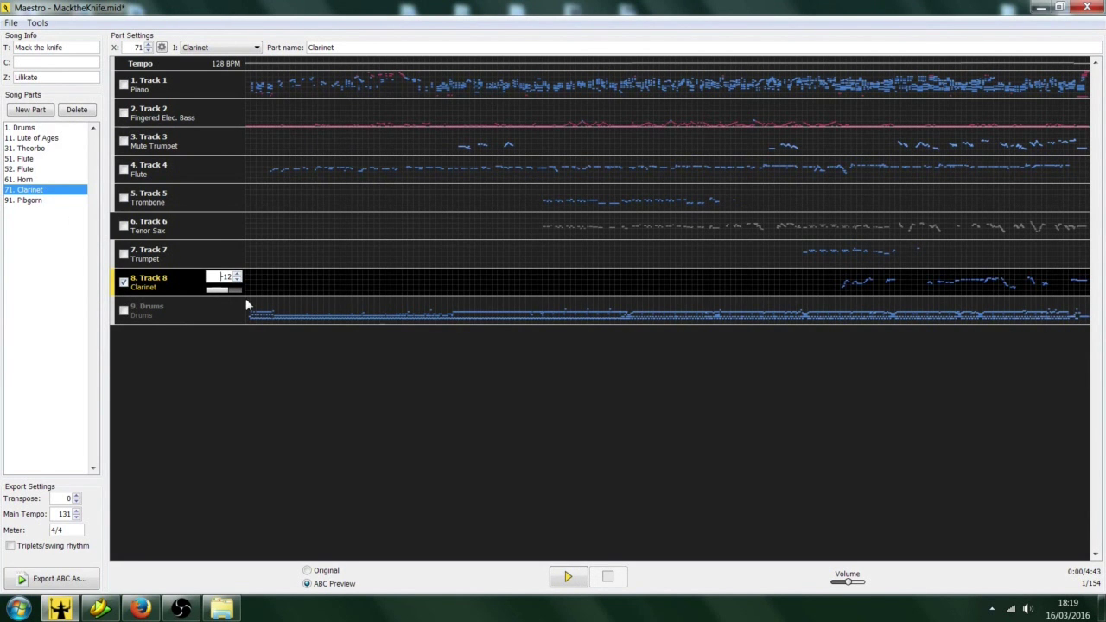
# Raise the volume of Track 3 in the Pibgorn part and of Track 8 in the Clarinet part slightly
pyautogui.click(31, 201)
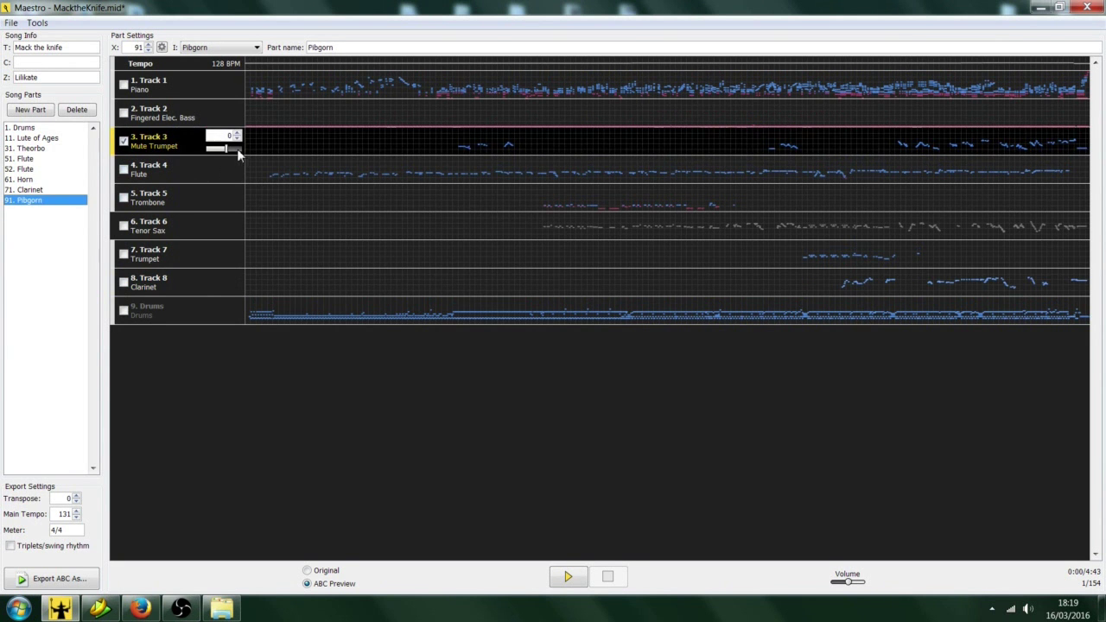
pyautogui.click(38, 190)
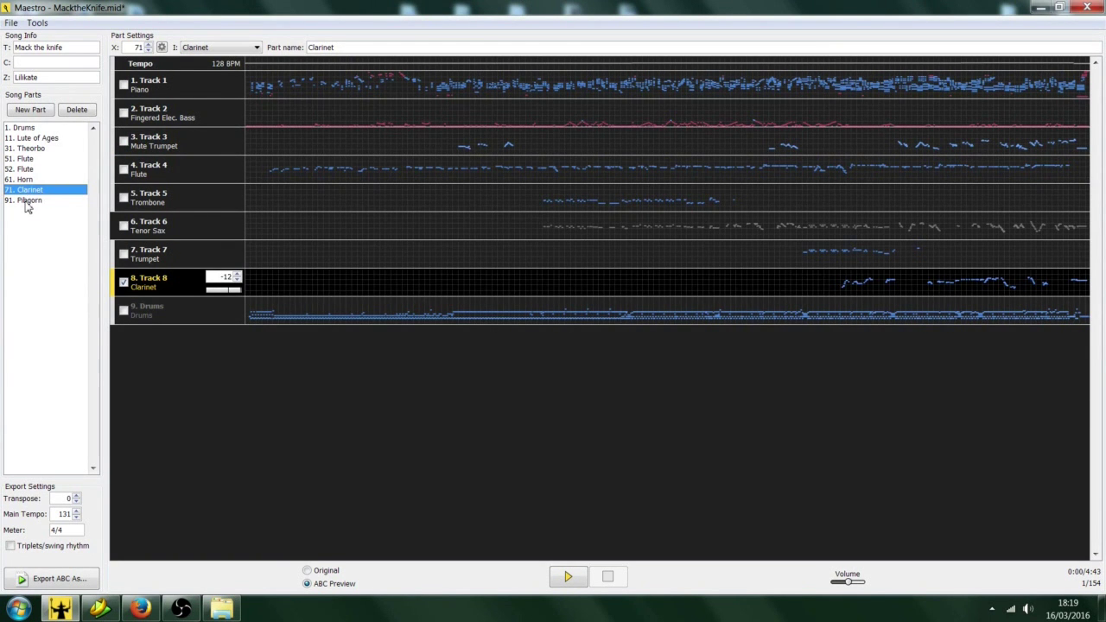
pyautogui.click(27, 201)
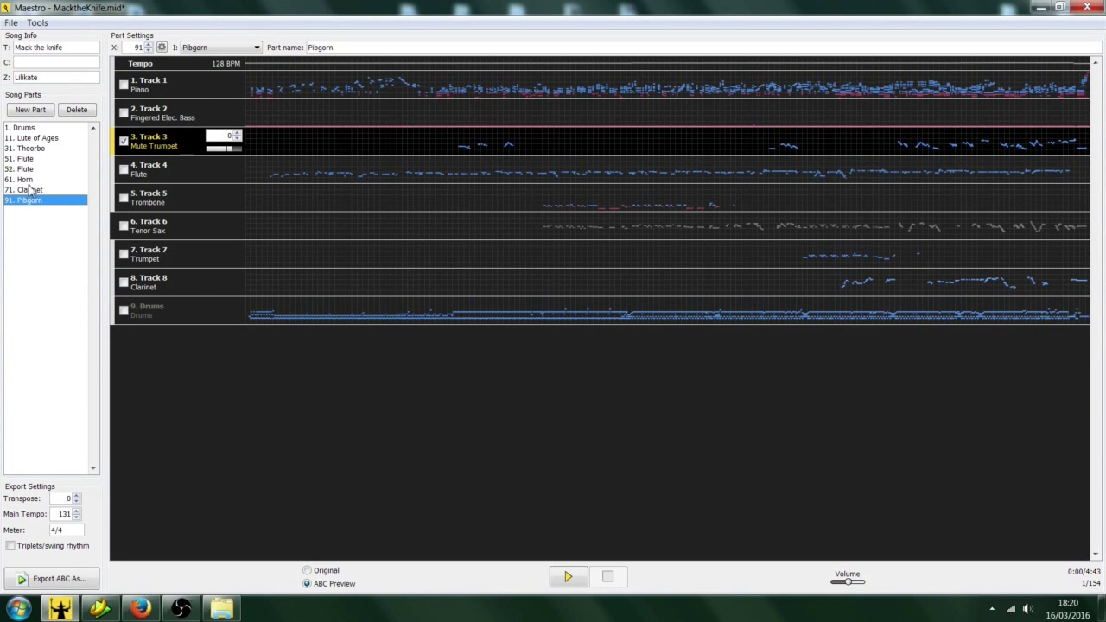
# Add Track 6 to the Horn part with a transposition of -12
pyautogui.click(28, 181)
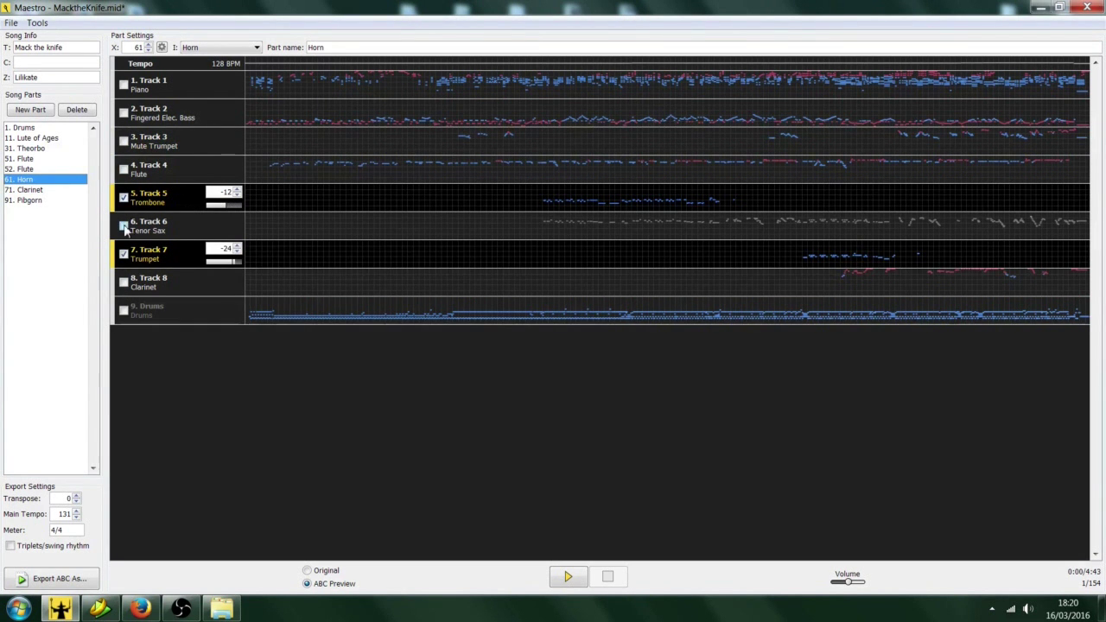
pyautogui.click(123, 225)
pyautogui.click(237, 224)
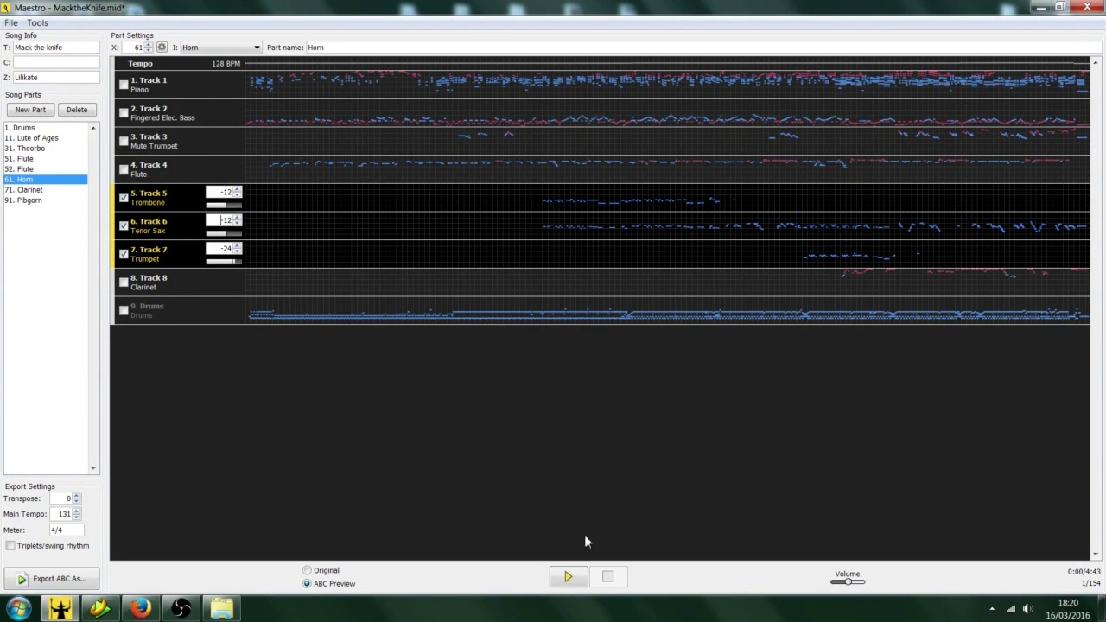
# Preview the section where Tracks 5 and 6 enter, and set the Horn part's transpositions to 0 for Track 6 and -12 for Track 5
pyautogui.click(567, 576)
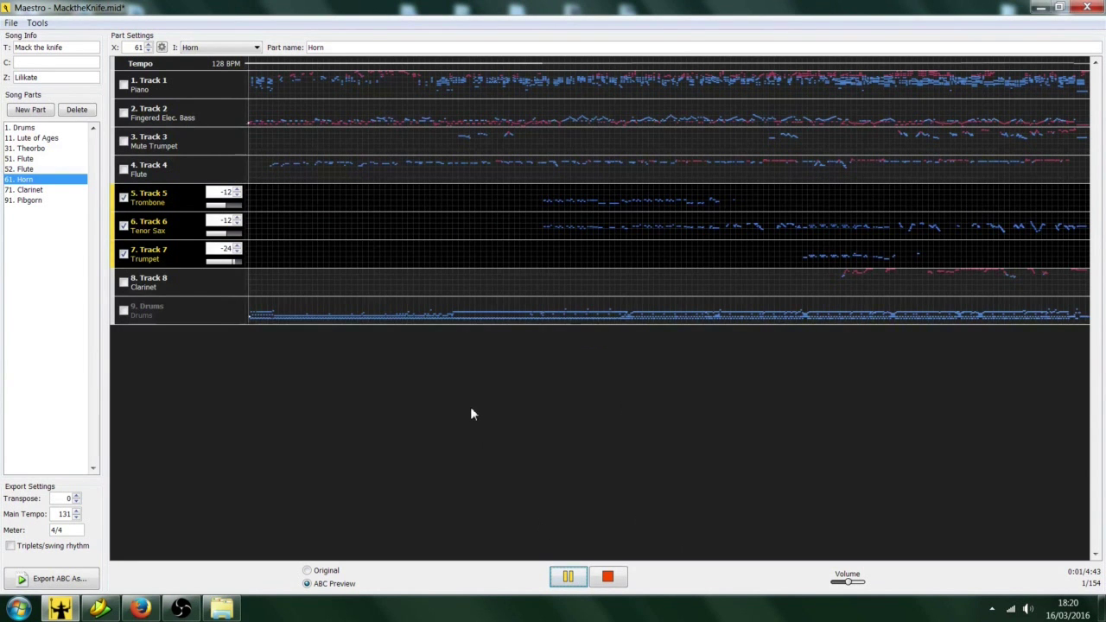
pyautogui.click(519, 183)
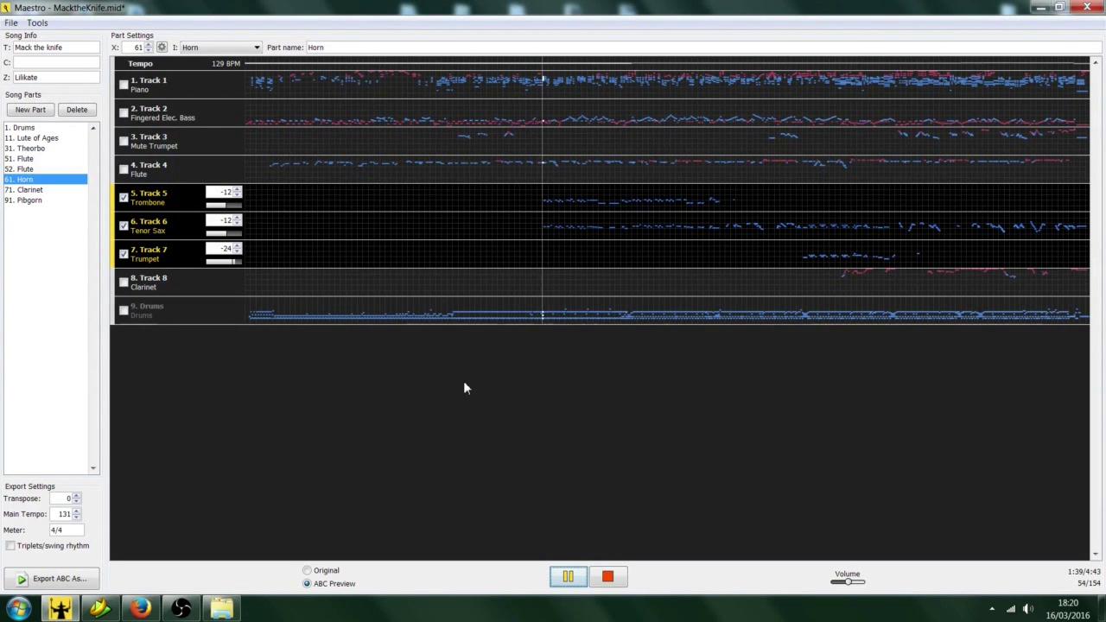
pyautogui.click(237, 190)
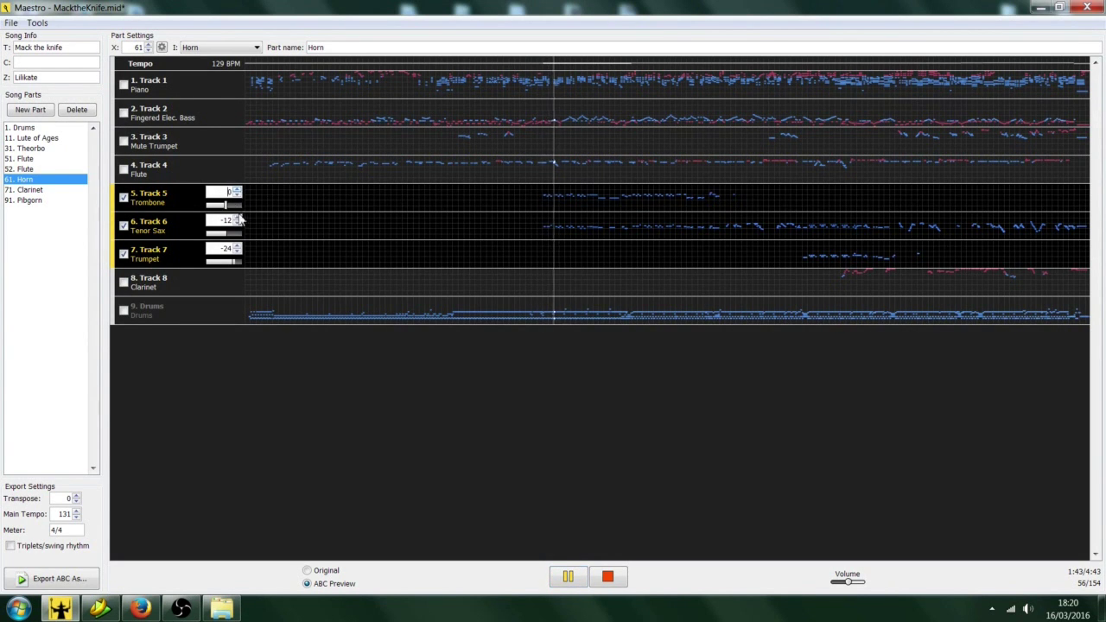
pyautogui.click(238, 218)
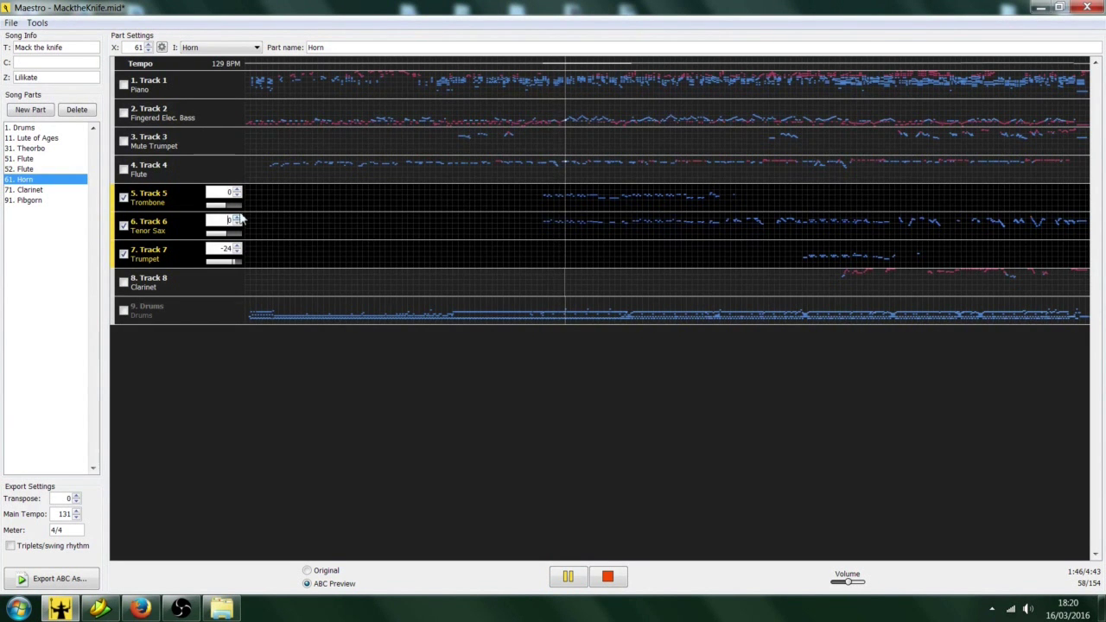
pyautogui.click(239, 196)
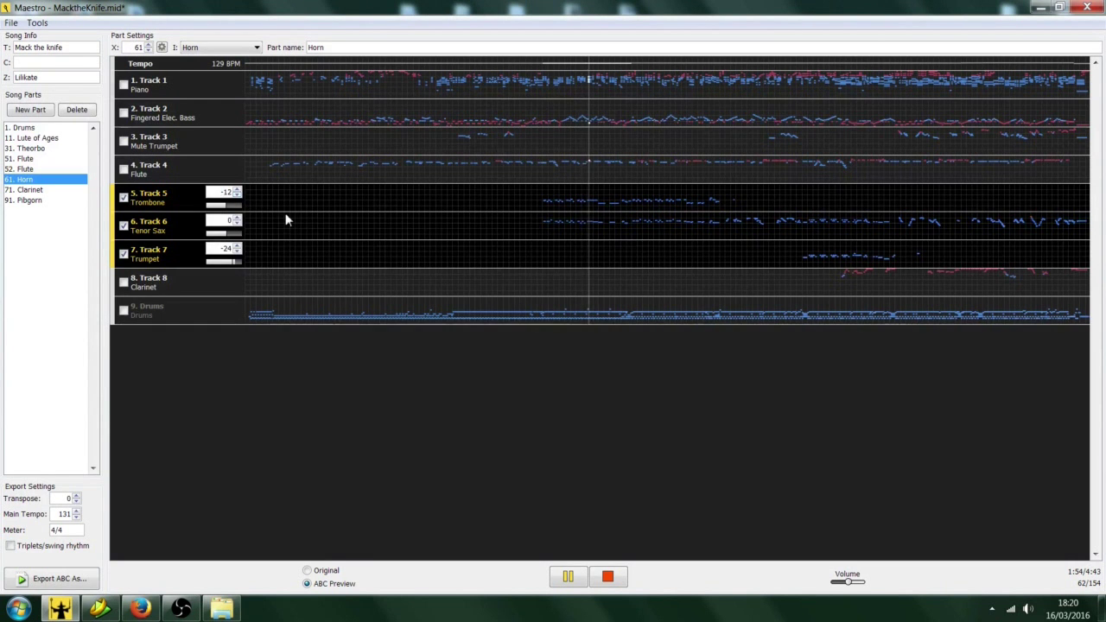
# Assign Track 5 to the Clarinet part with a transposition of 0
pyautogui.click(35, 190)
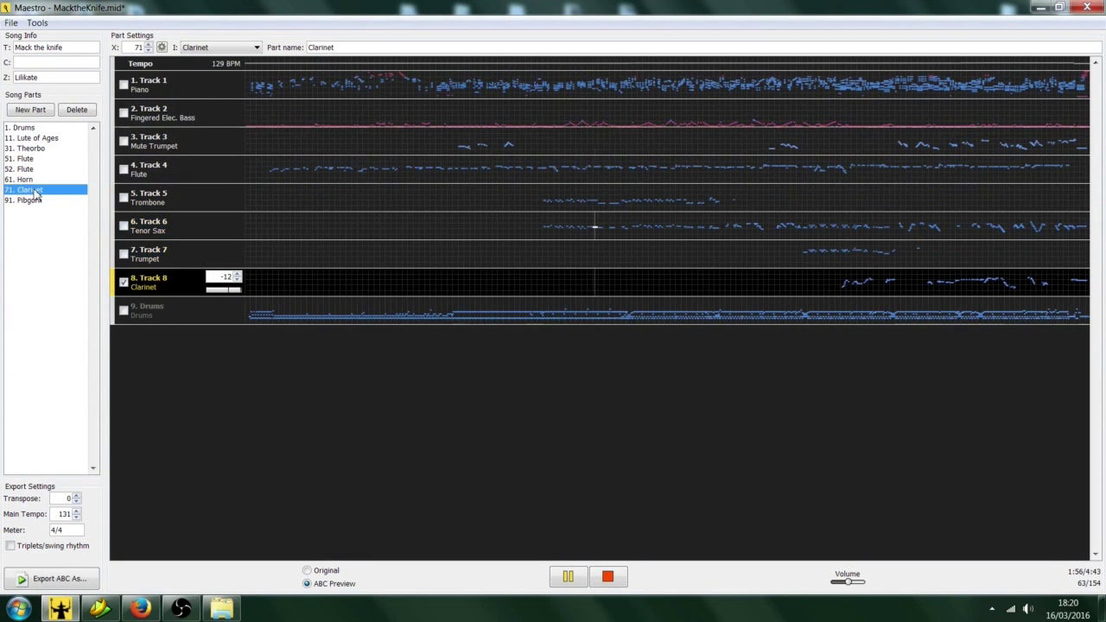
pyautogui.click(124, 198)
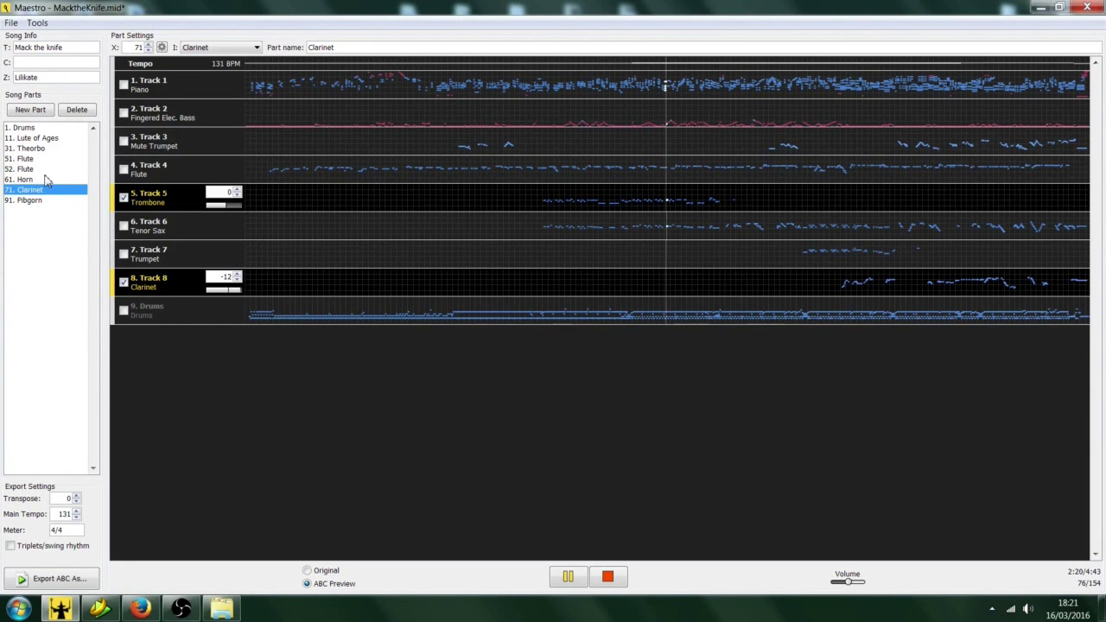
# Create a new part with the Cowbell instrument and assign the Drums track to it
pyautogui.click(30, 109)
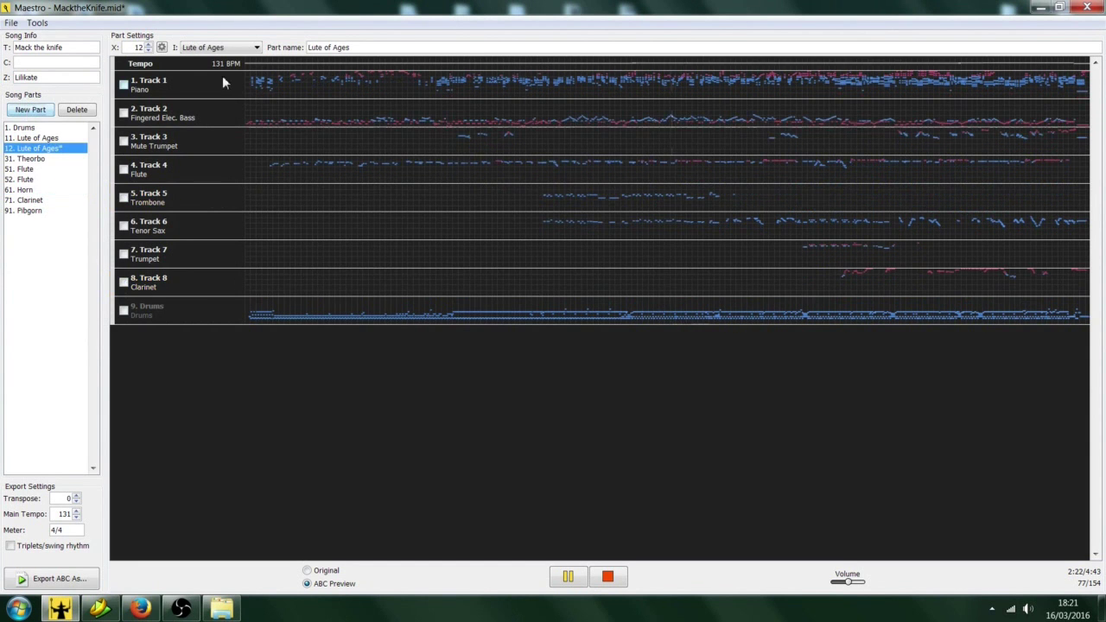
pyautogui.click(258, 49)
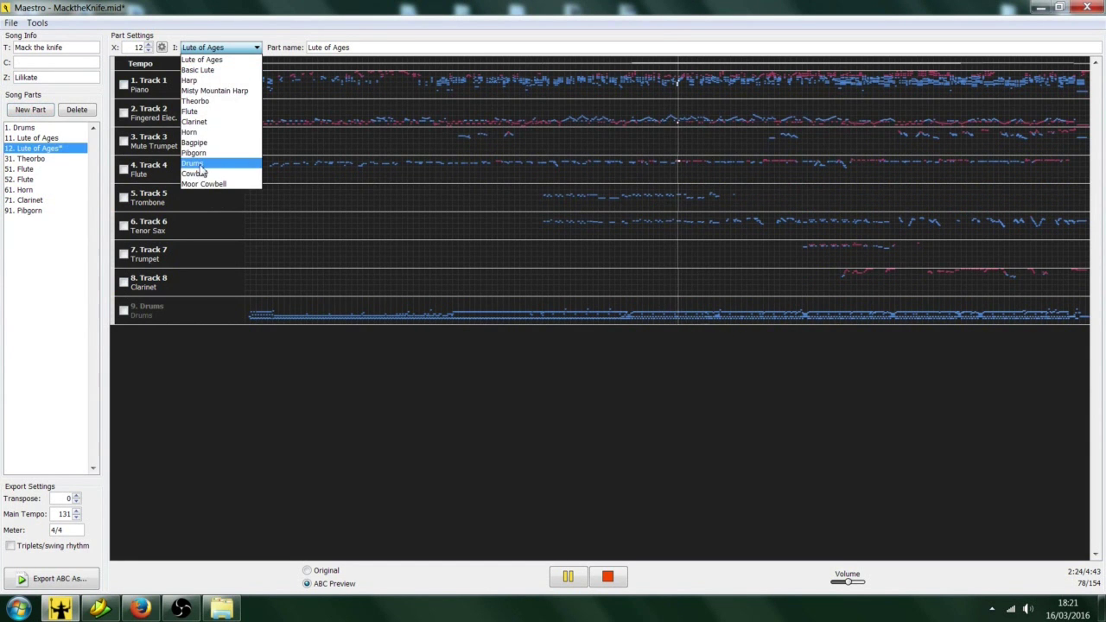
pyautogui.click(200, 175)
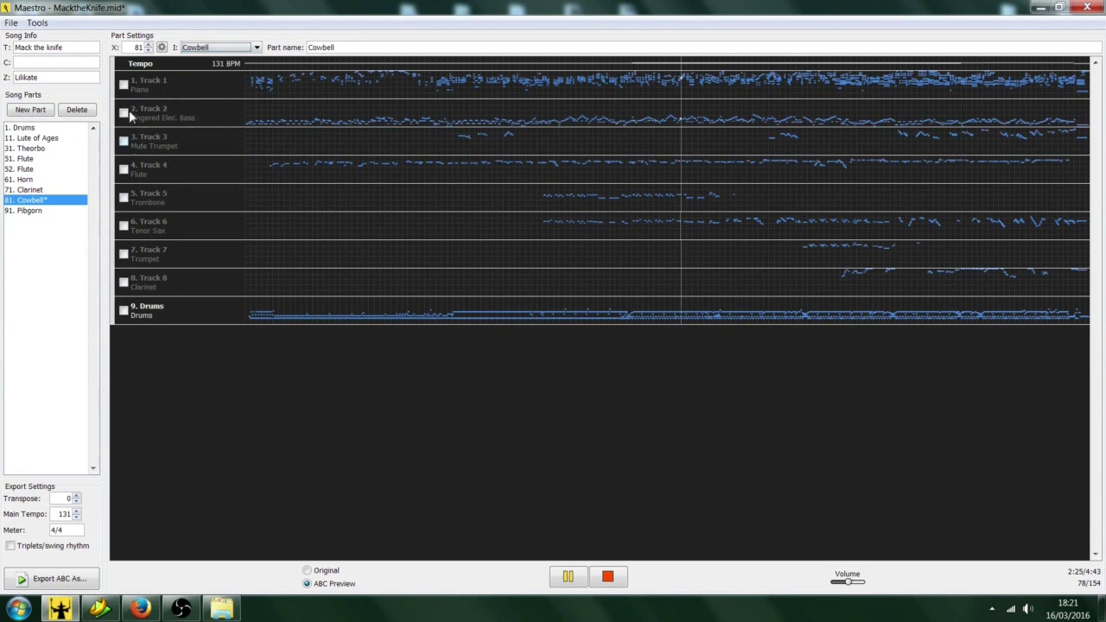
pyautogui.click(124, 311)
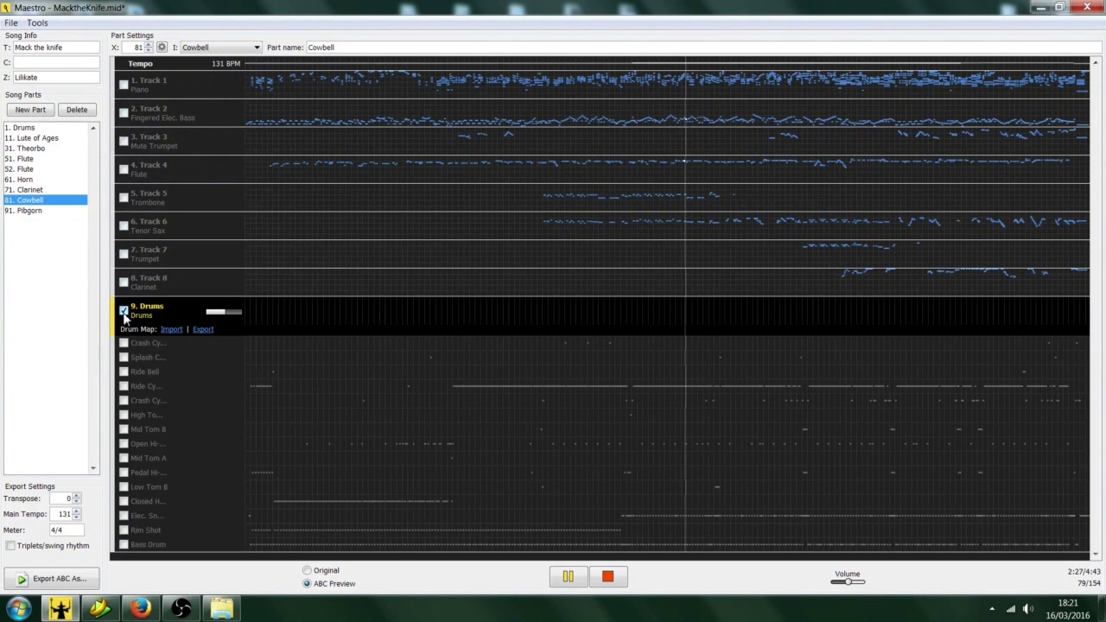
# Try the Open Hi-Hat, Pedal Hi-Hat and Ride Cymbal one at a time in the Cowbell part
pyautogui.click(123, 444)
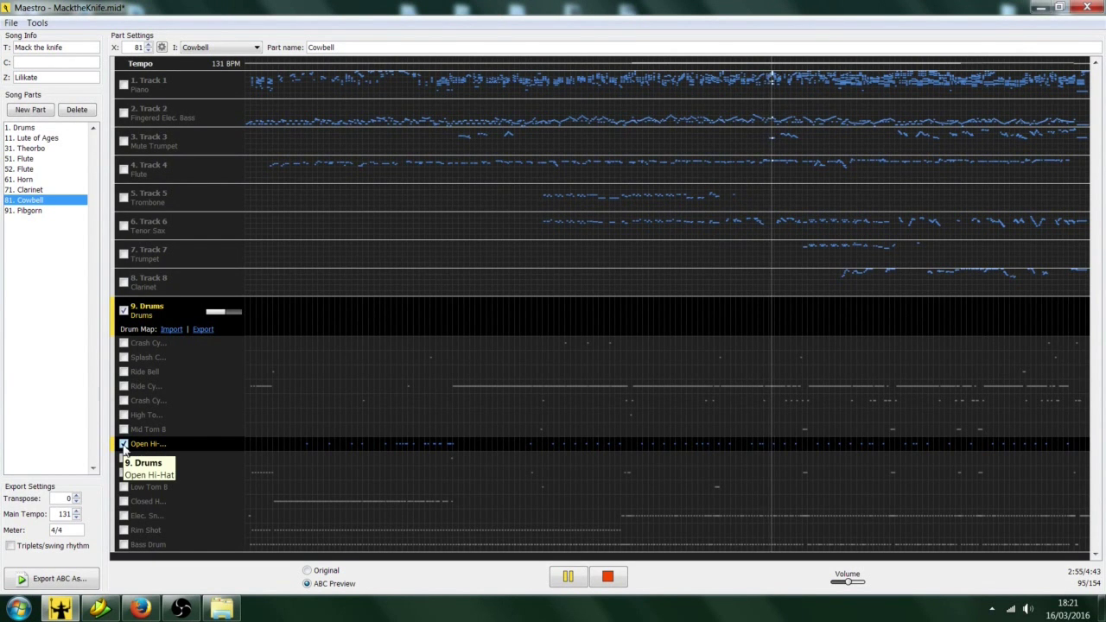
pyautogui.click(124, 444)
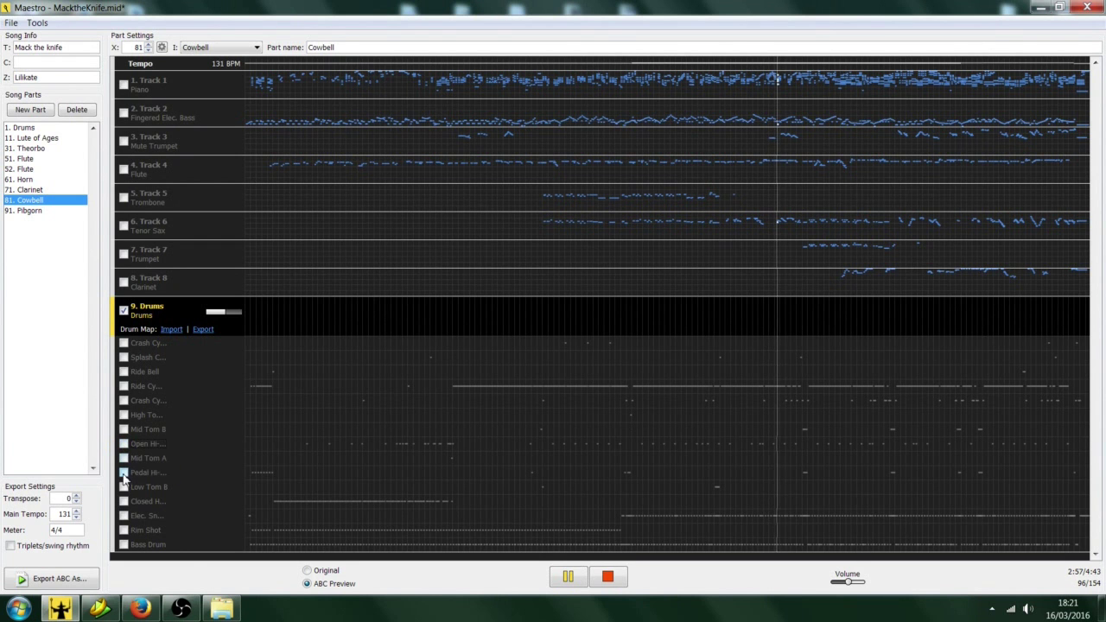
pyautogui.click(124, 472)
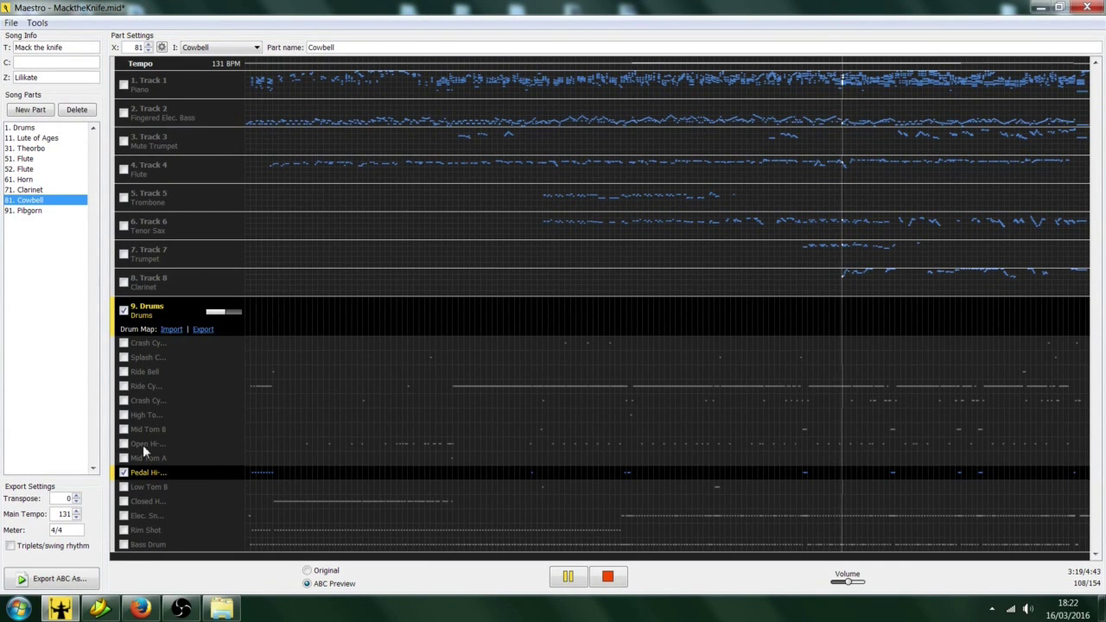
pyautogui.click(123, 474)
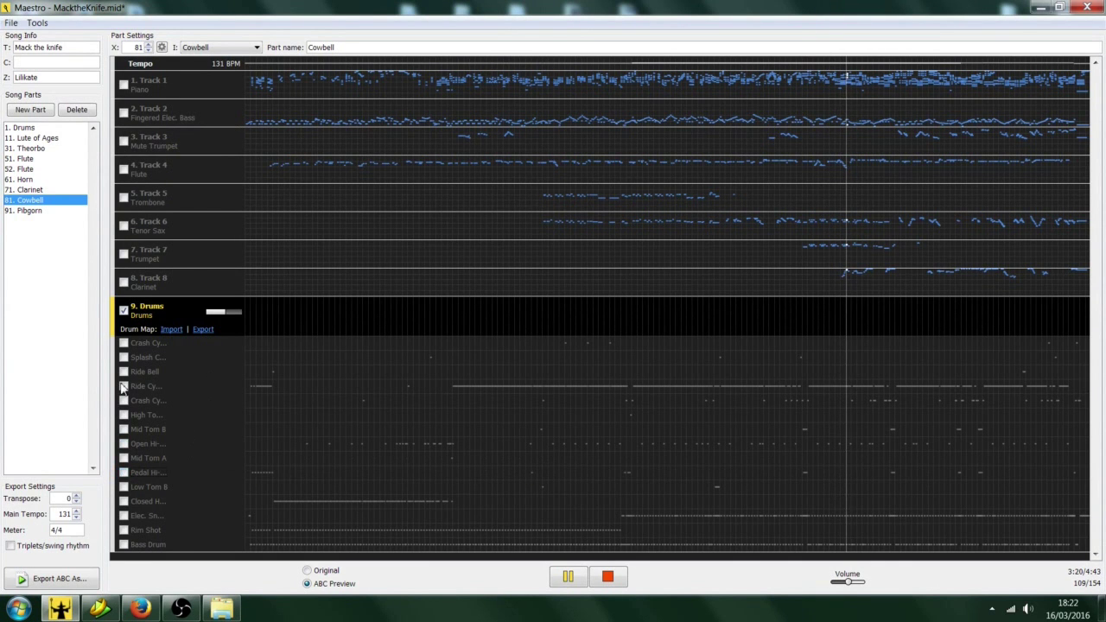
pyautogui.click(124, 386)
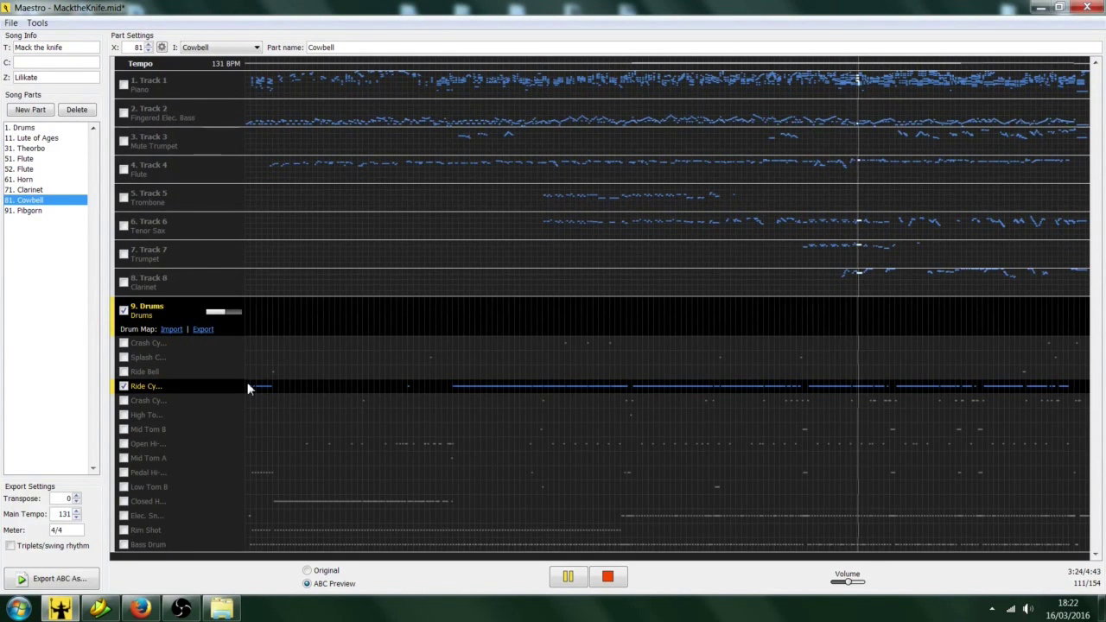
pyautogui.click(123, 386)
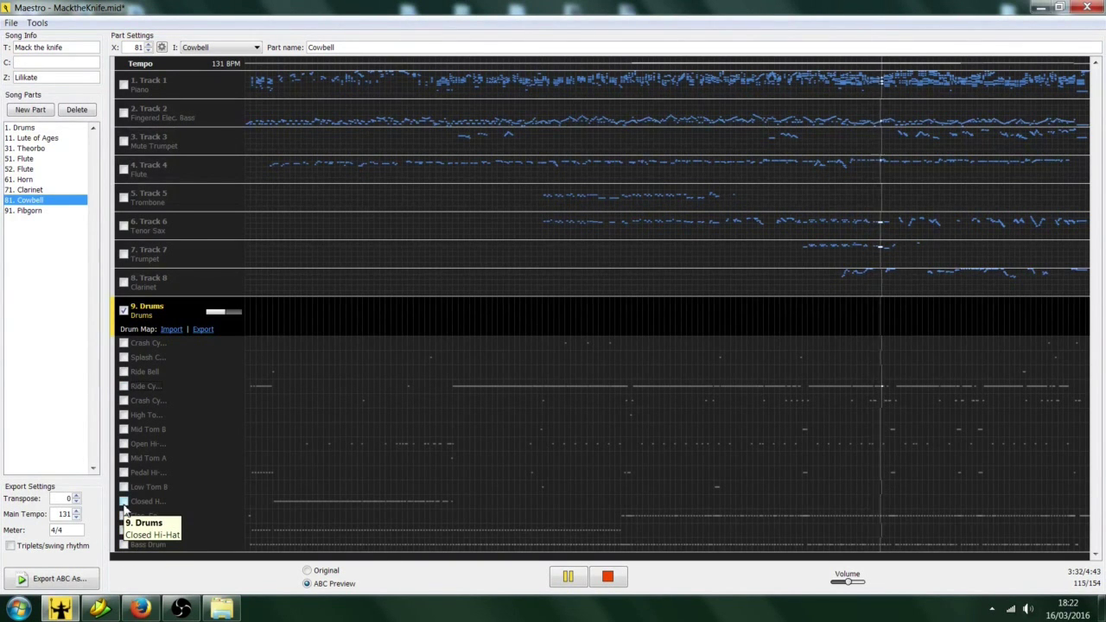
pyautogui.click(123, 443)
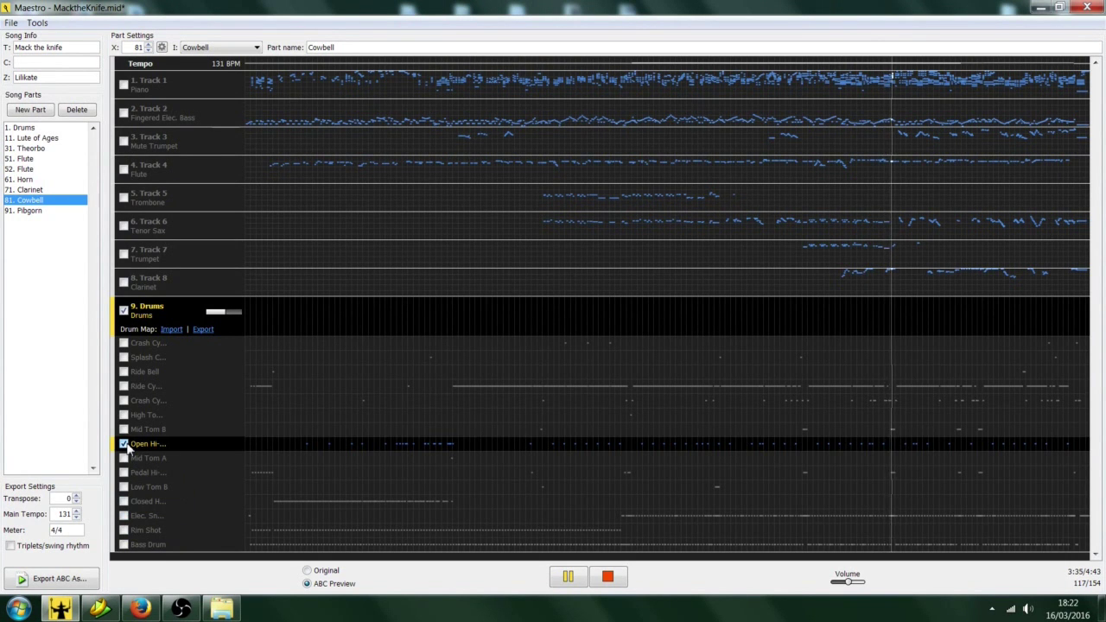
pyautogui.click(124, 444)
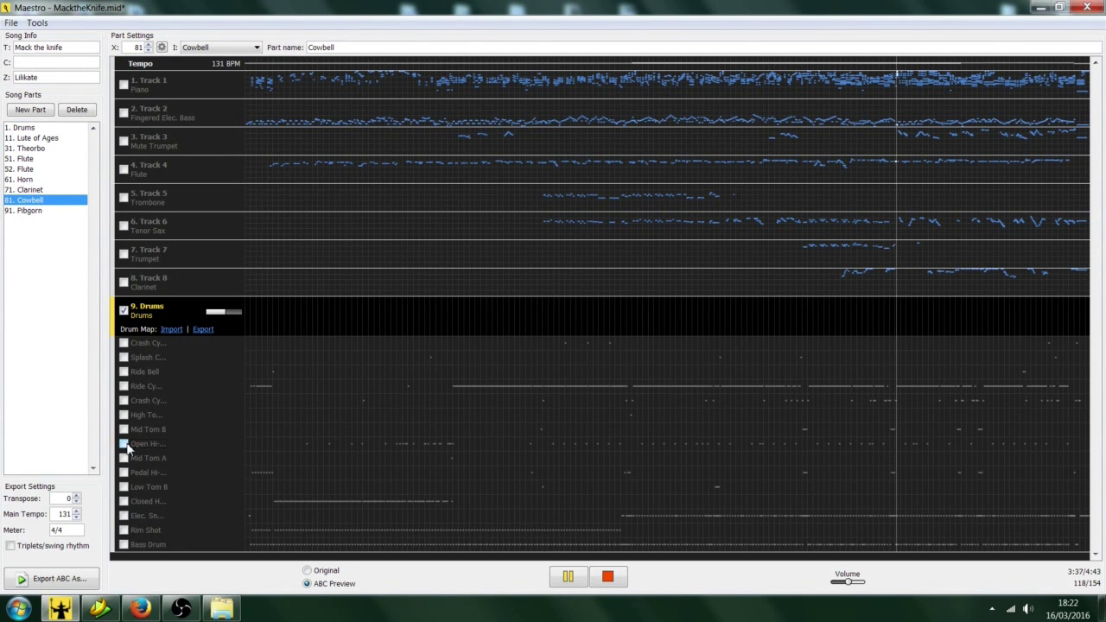
# Enable the Rim Shot and electric snare in the Cowbell part and lower its Drums track volume to near the minimum
pyautogui.click(124, 529)
pyautogui.click(124, 516)
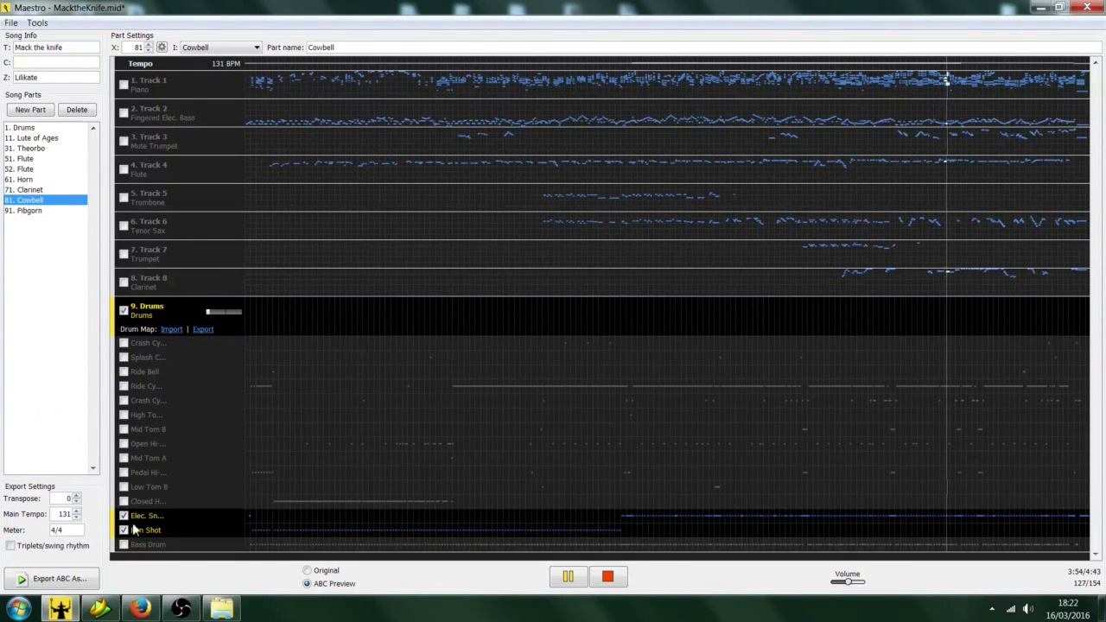
# Rename the two Flute parts as Flute 1 (part 51) and Flute 2 (part 52)
pyautogui.click(30, 127)
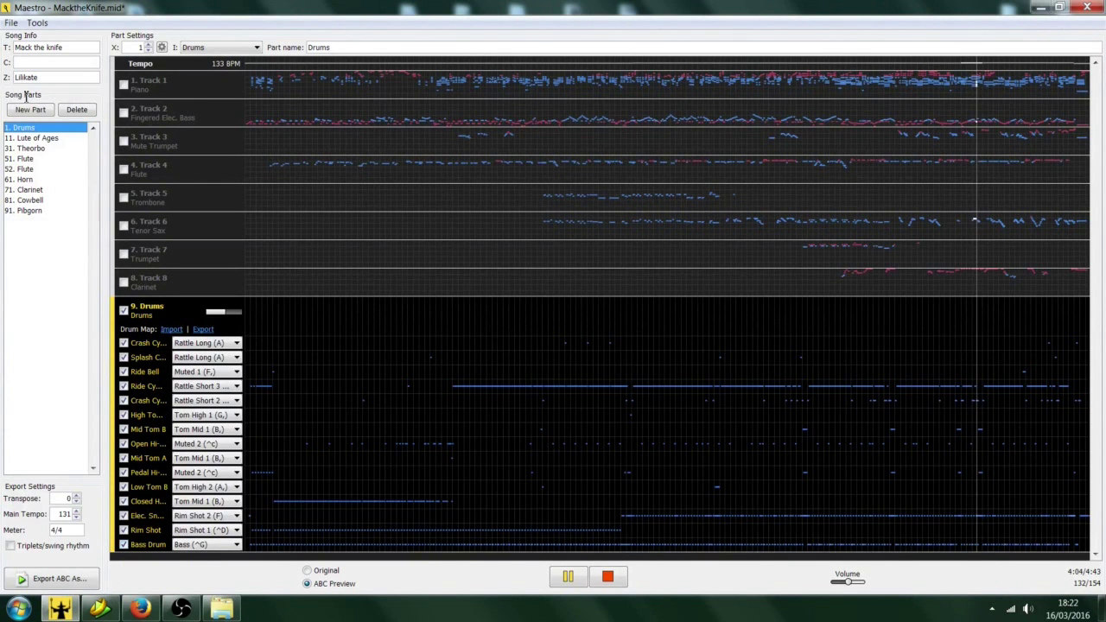
pyautogui.click(26, 160)
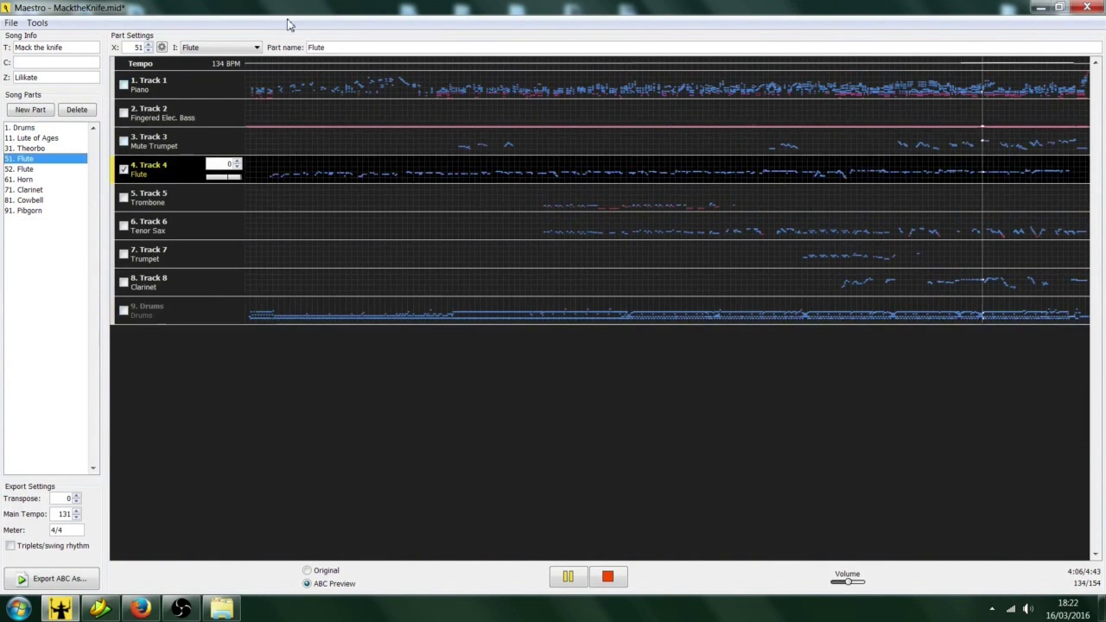
pyautogui.click(351, 48)
pyautogui.write('1')
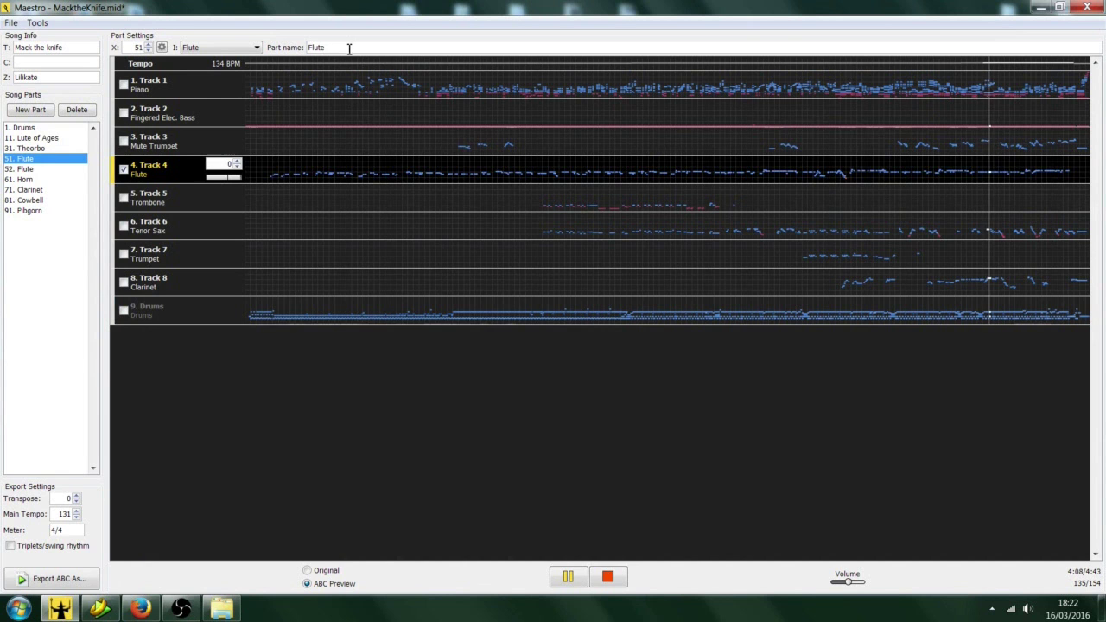
pyautogui.click(25, 169)
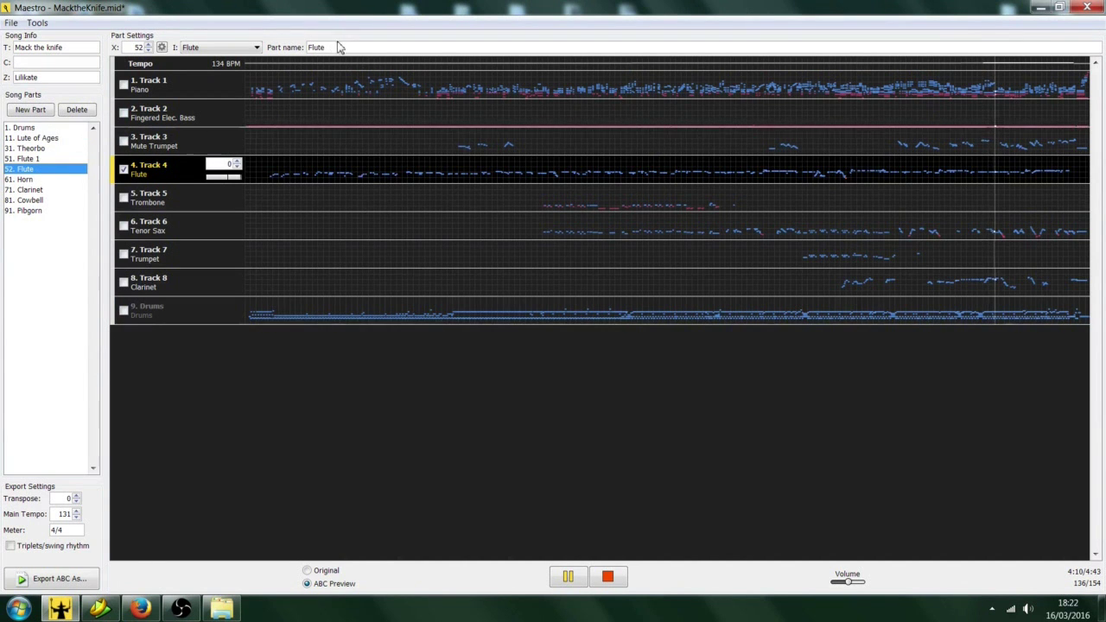
pyautogui.click(337, 47)
pyautogui.write('2')
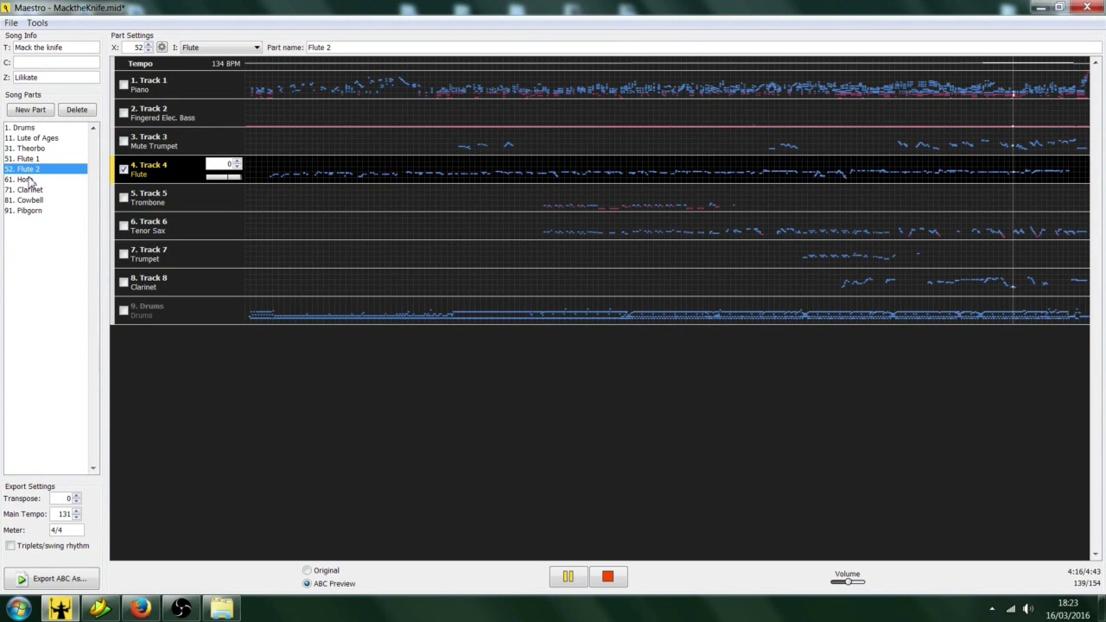
# Enter Kurt Weill as the song's composer and export the arrangement as 9-MacktheKnife.abc in the New Ninny's folder
pyautogui.click(56, 62)
pyautogui.write('Kurt Weill')
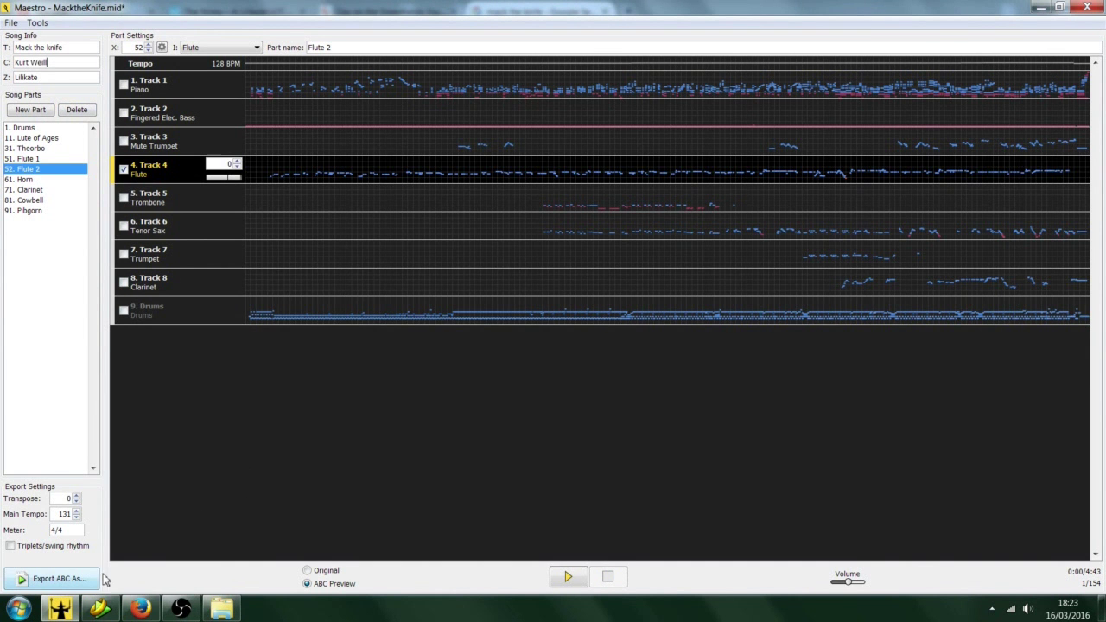
pyautogui.click(59, 578)
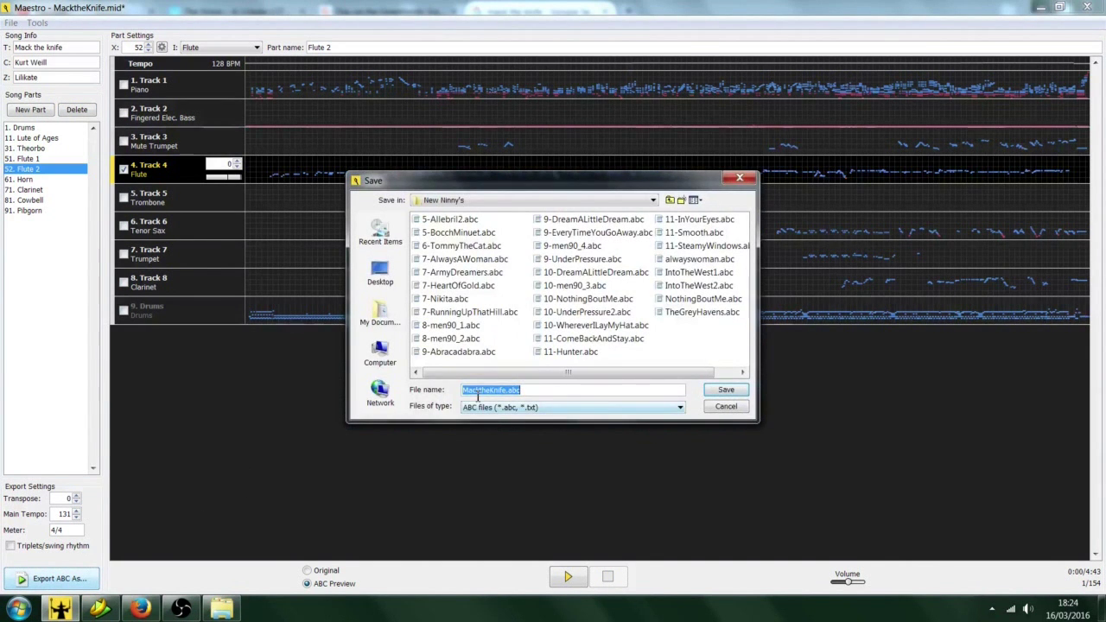
pyautogui.click(463, 391)
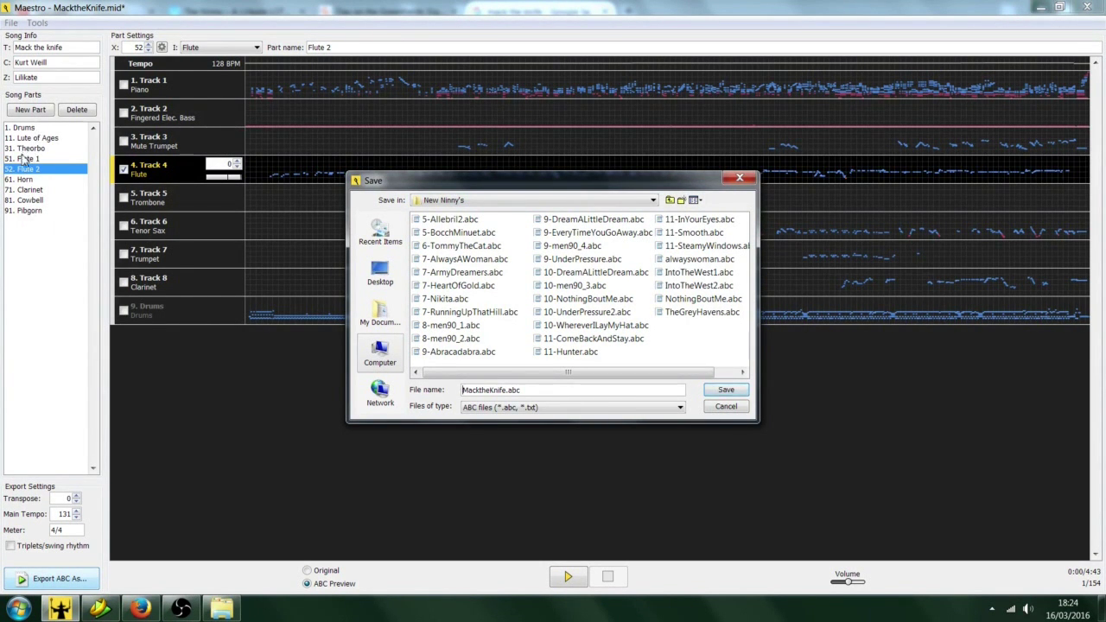
pyautogui.click(464, 391)
pyautogui.write('1')
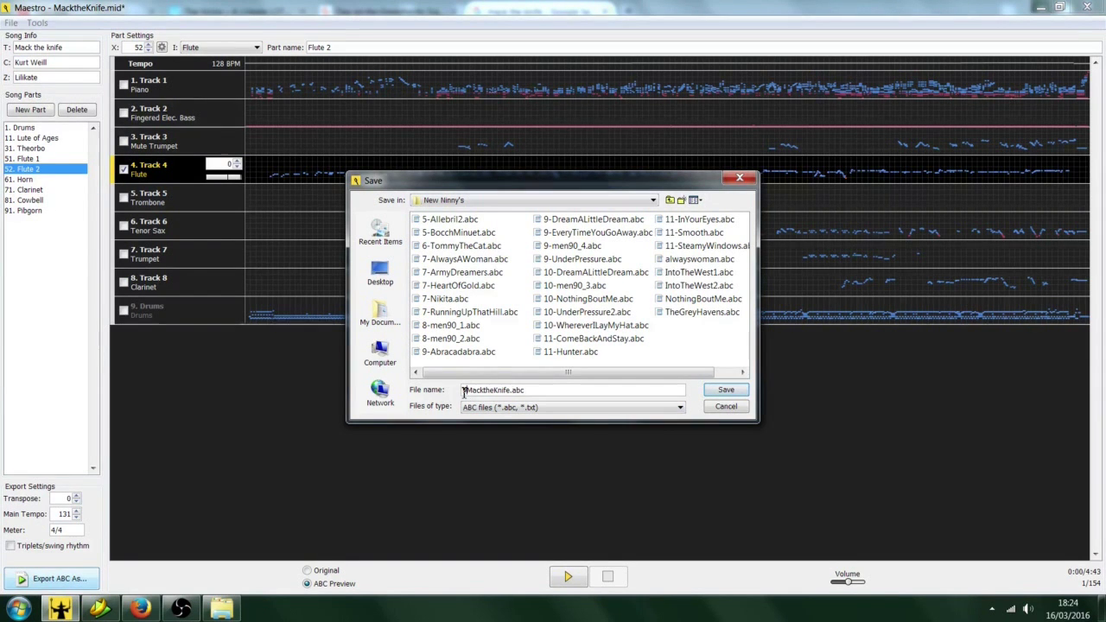
pyautogui.write('-')
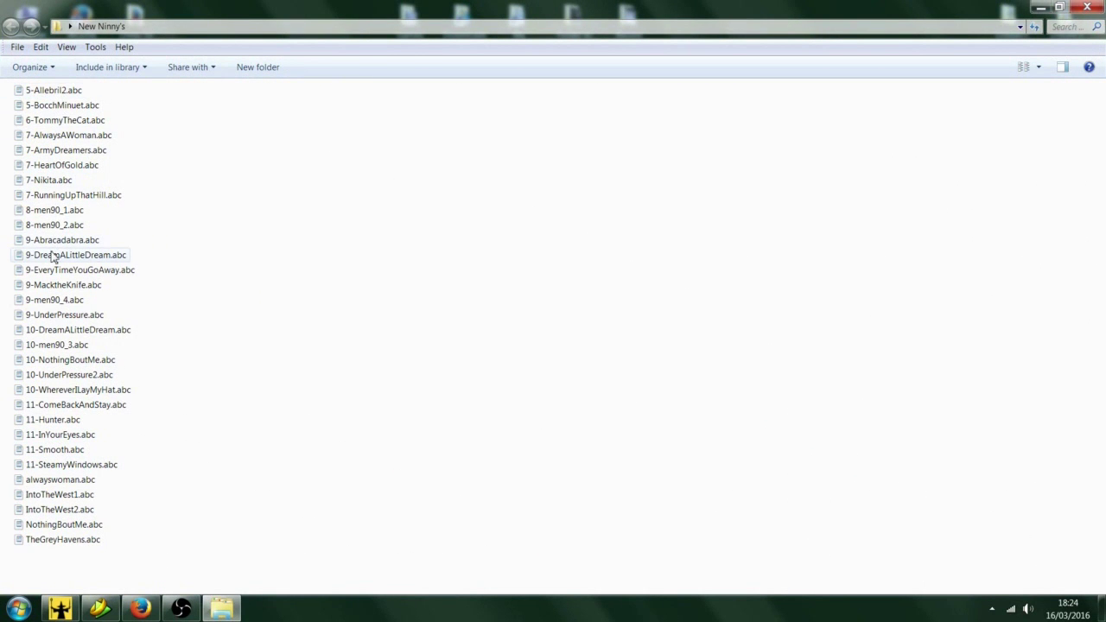
# Open the exported 9-MacktheKnife.abc from the New Ninny's folder in ABC Player, listen to its opening and stop playback
pyautogui.rightClick(59, 286)
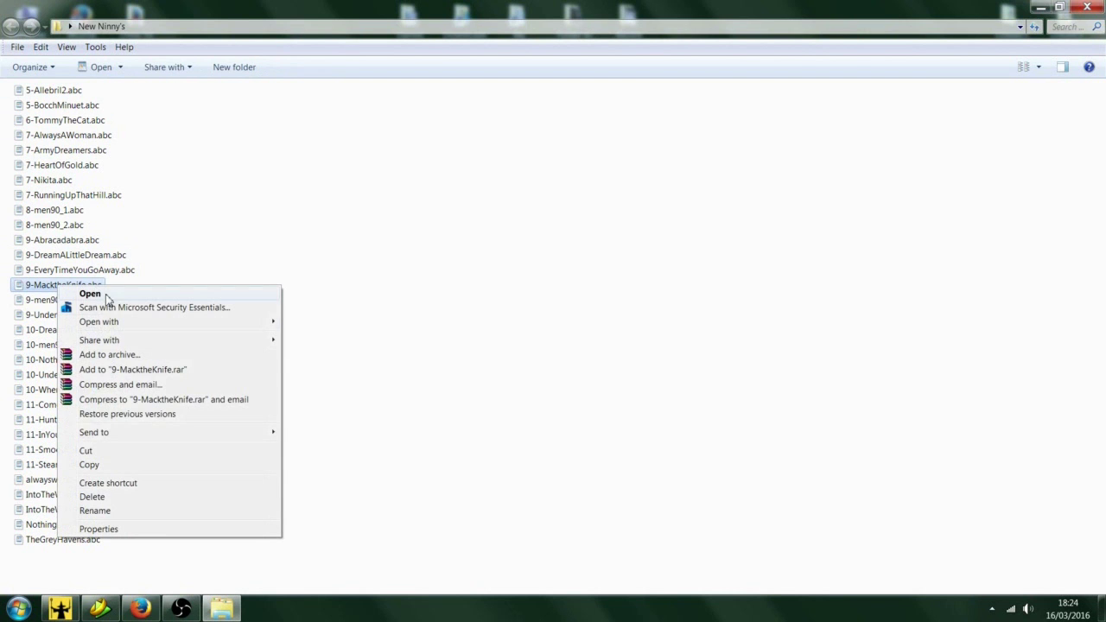
pyautogui.moveTo(116, 323)
pyautogui.click(299, 327)
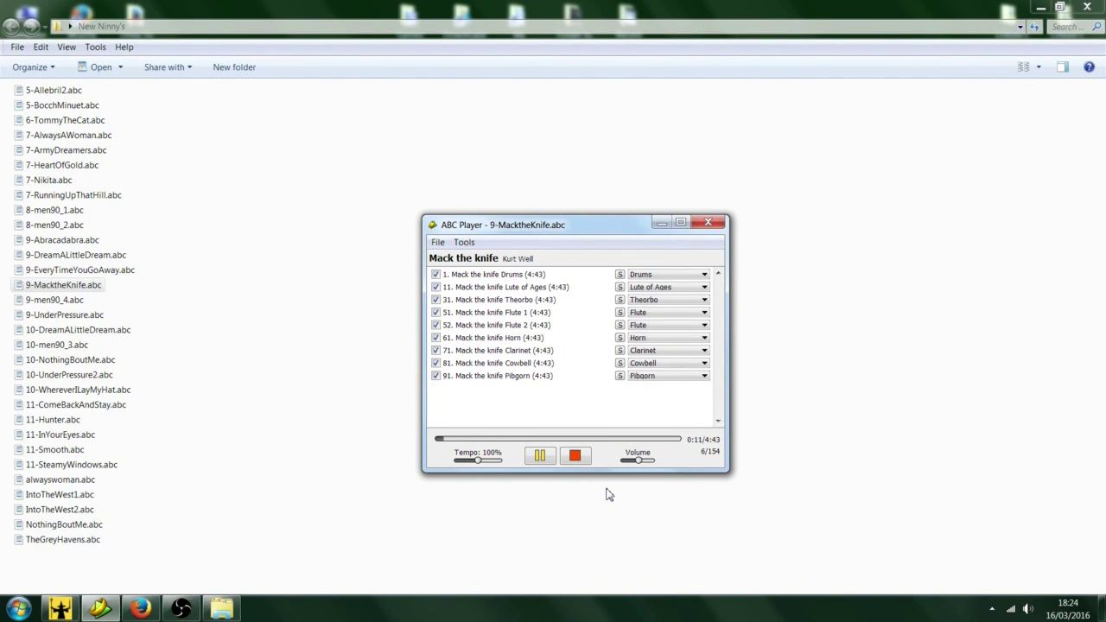
pyautogui.click(573, 456)
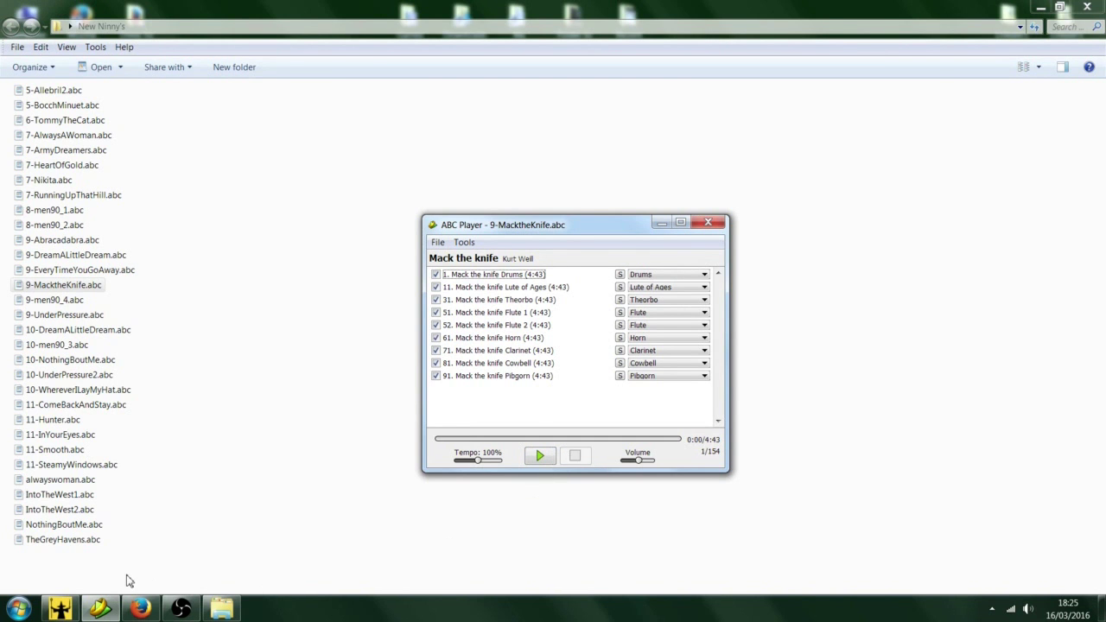